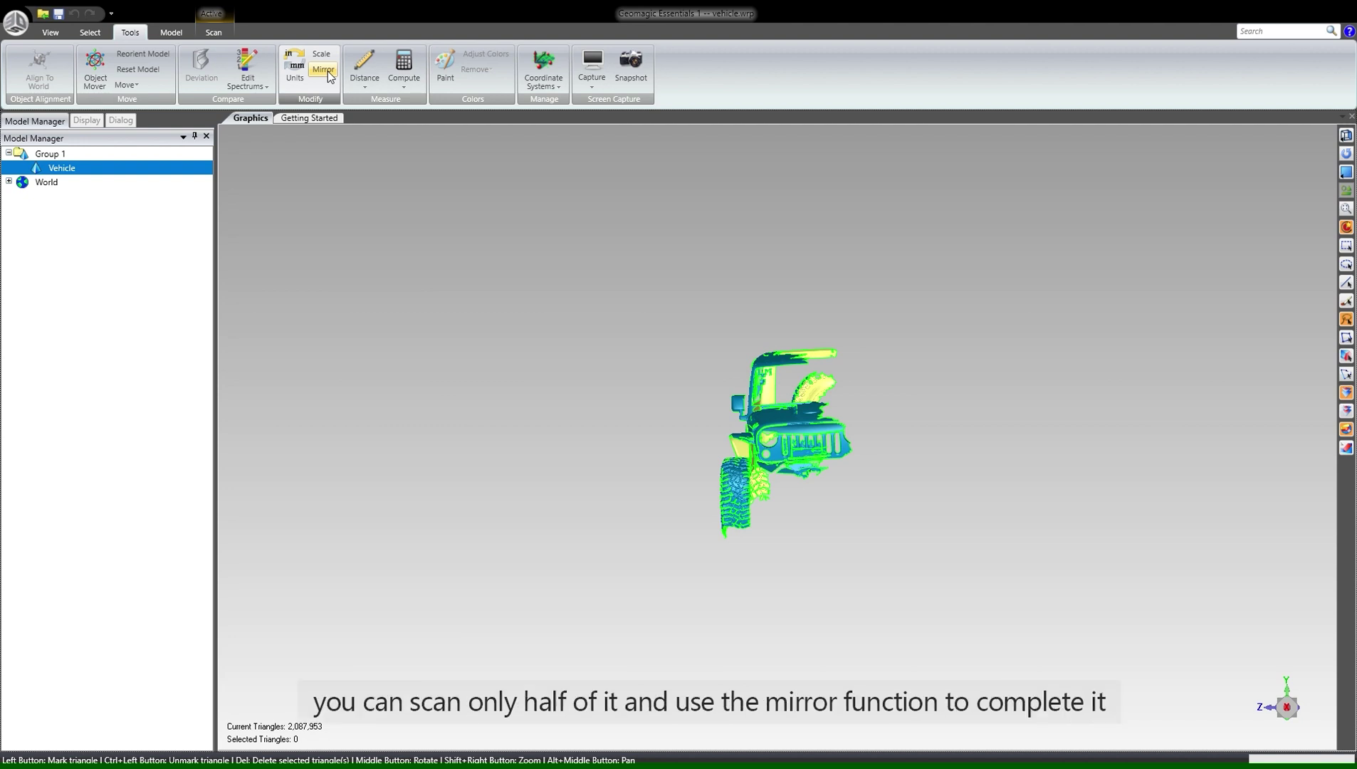
# Step: Inspect the vehicle from the top, three-quarter, side and front standard views
pyautogui.click(1287, 694)
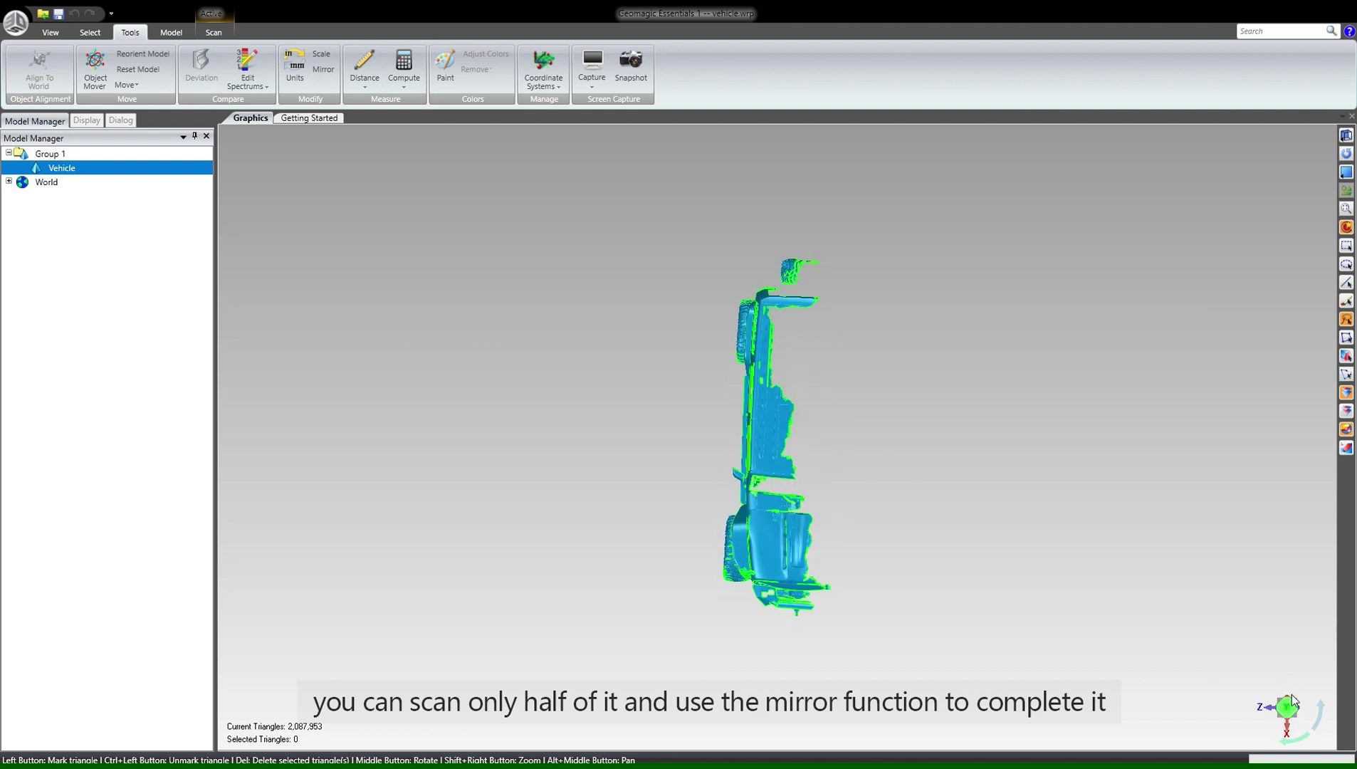
pyautogui.click(1289, 705)
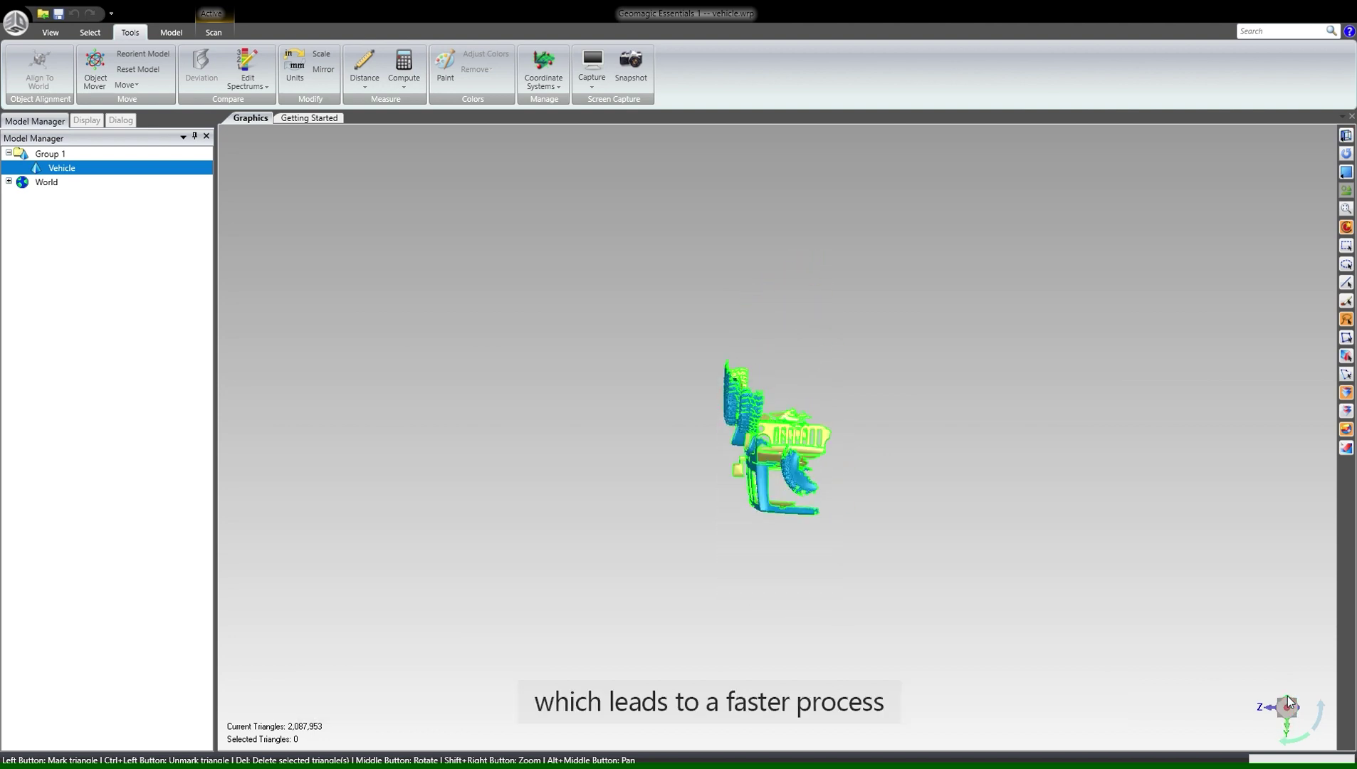
pyautogui.click(1287, 729)
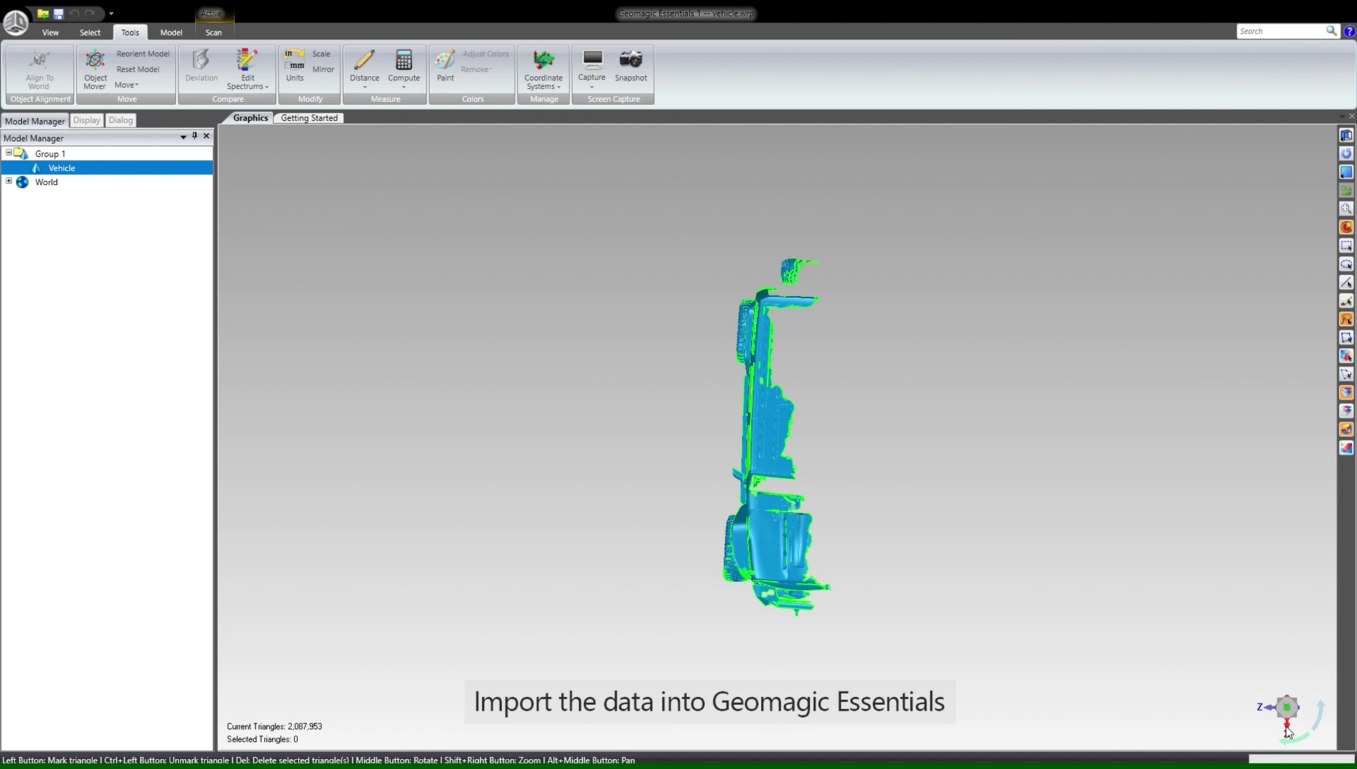
pyautogui.click(1288, 728)
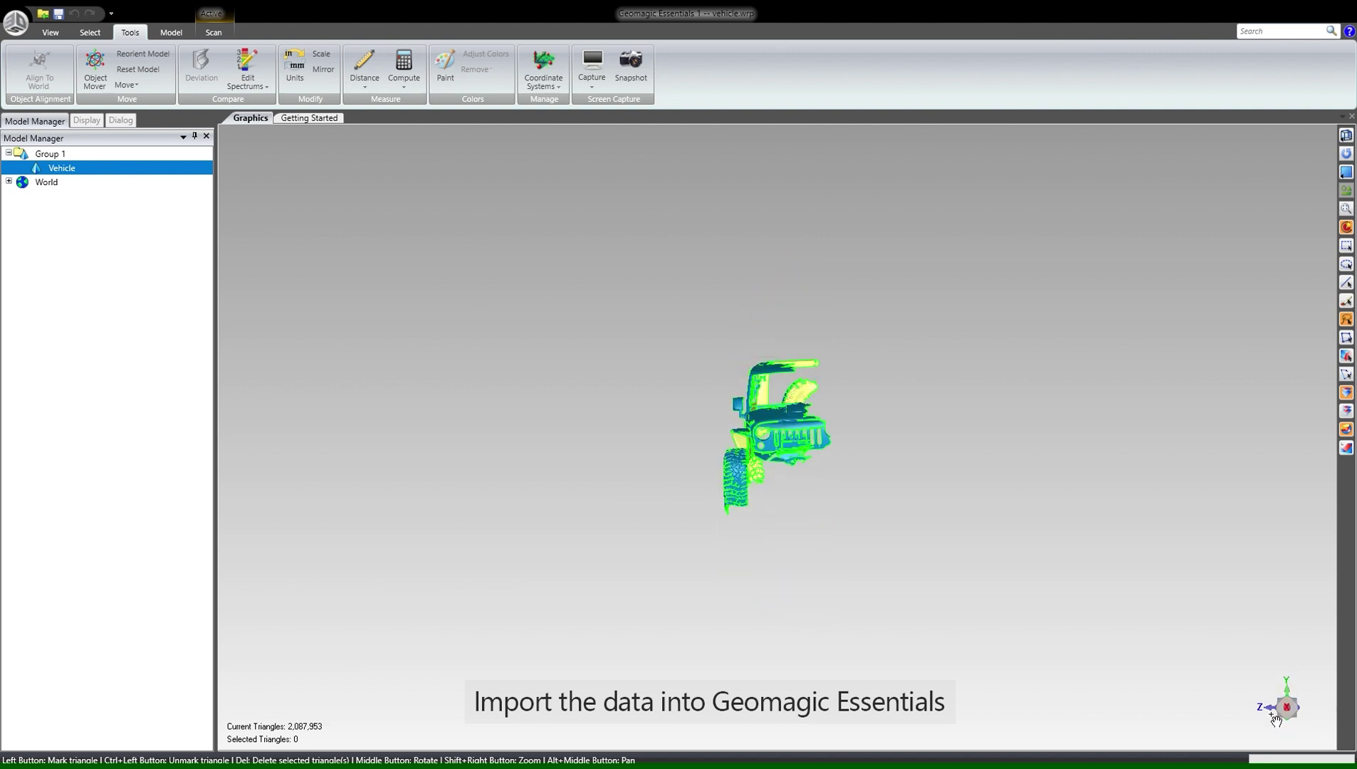
pyautogui.click(1269, 710)
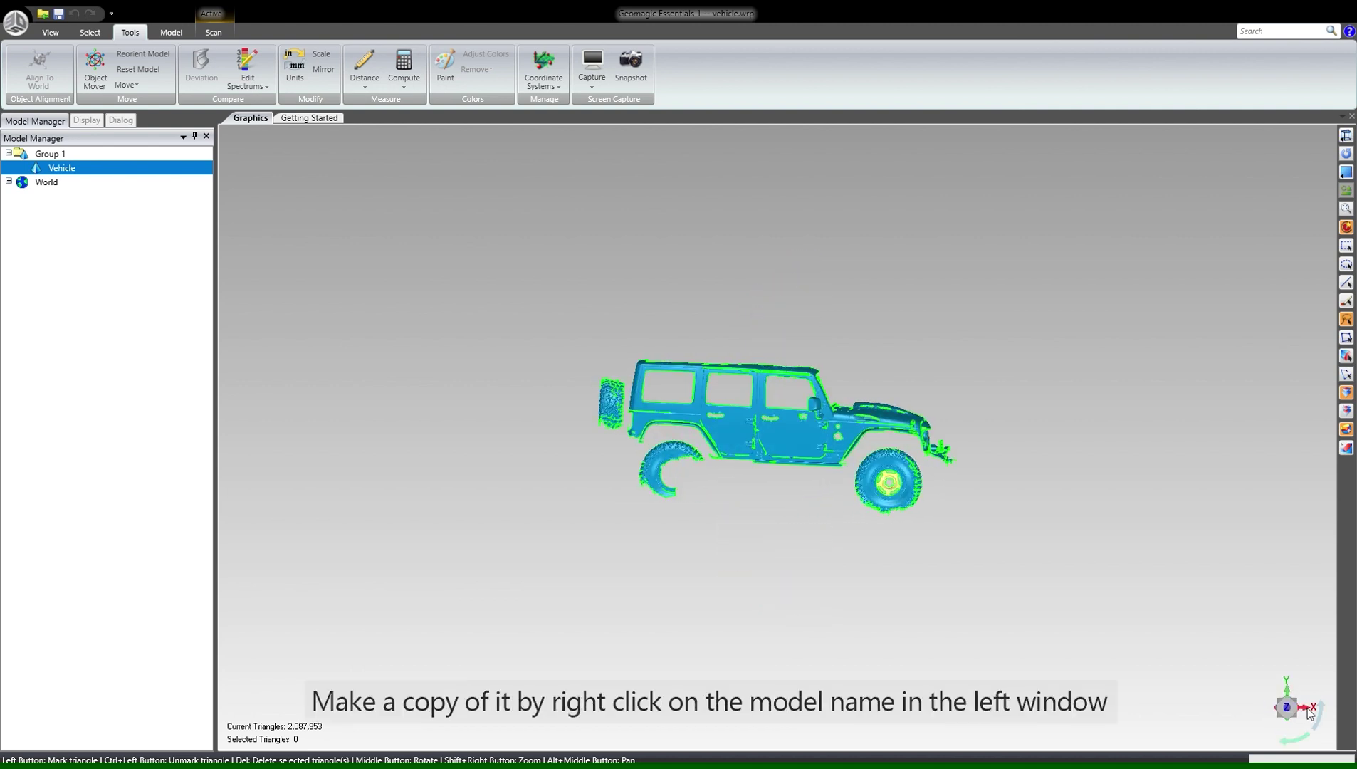
pyautogui.click(1309, 709)
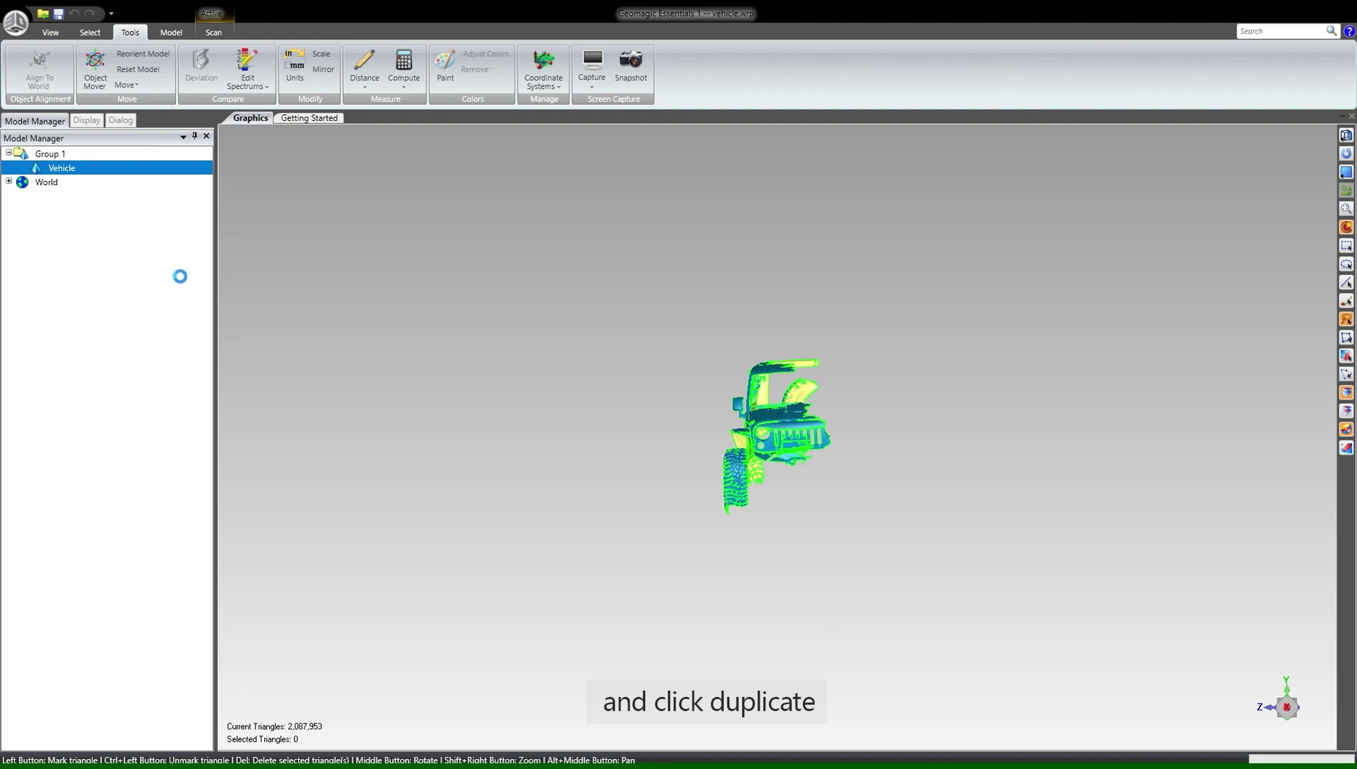
# Step: Select the Vehicle Copy mesh in the Model Manager as the working object
pyautogui.click(71, 169)
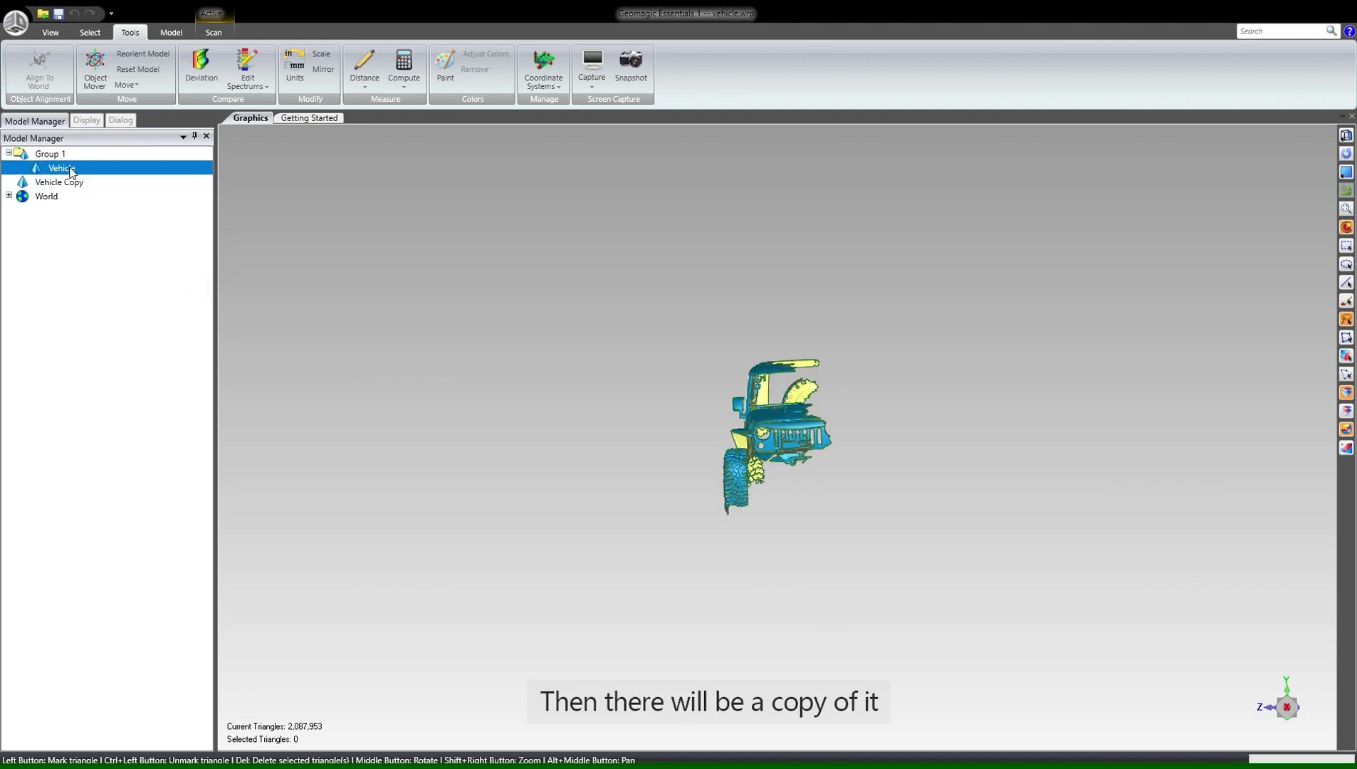
pyautogui.click(71, 183)
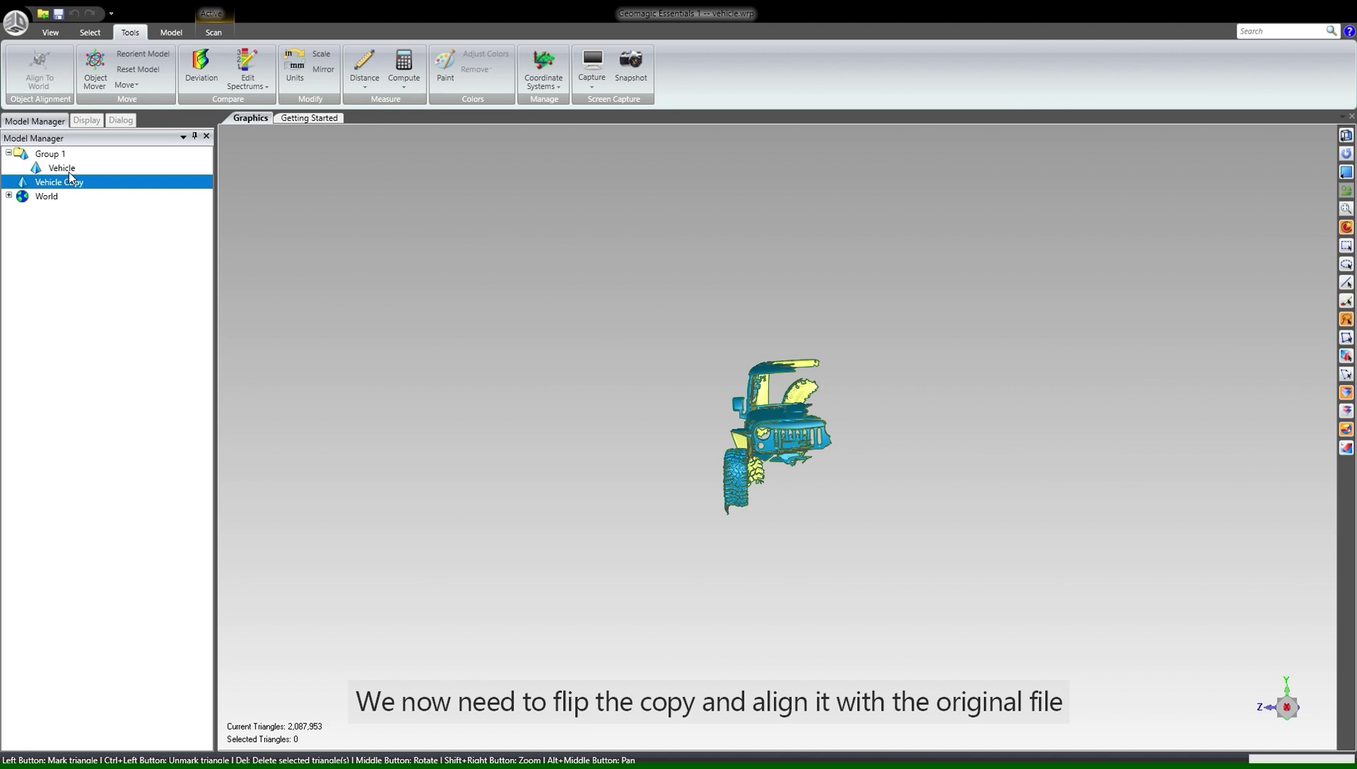
pyautogui.click(70, 187)
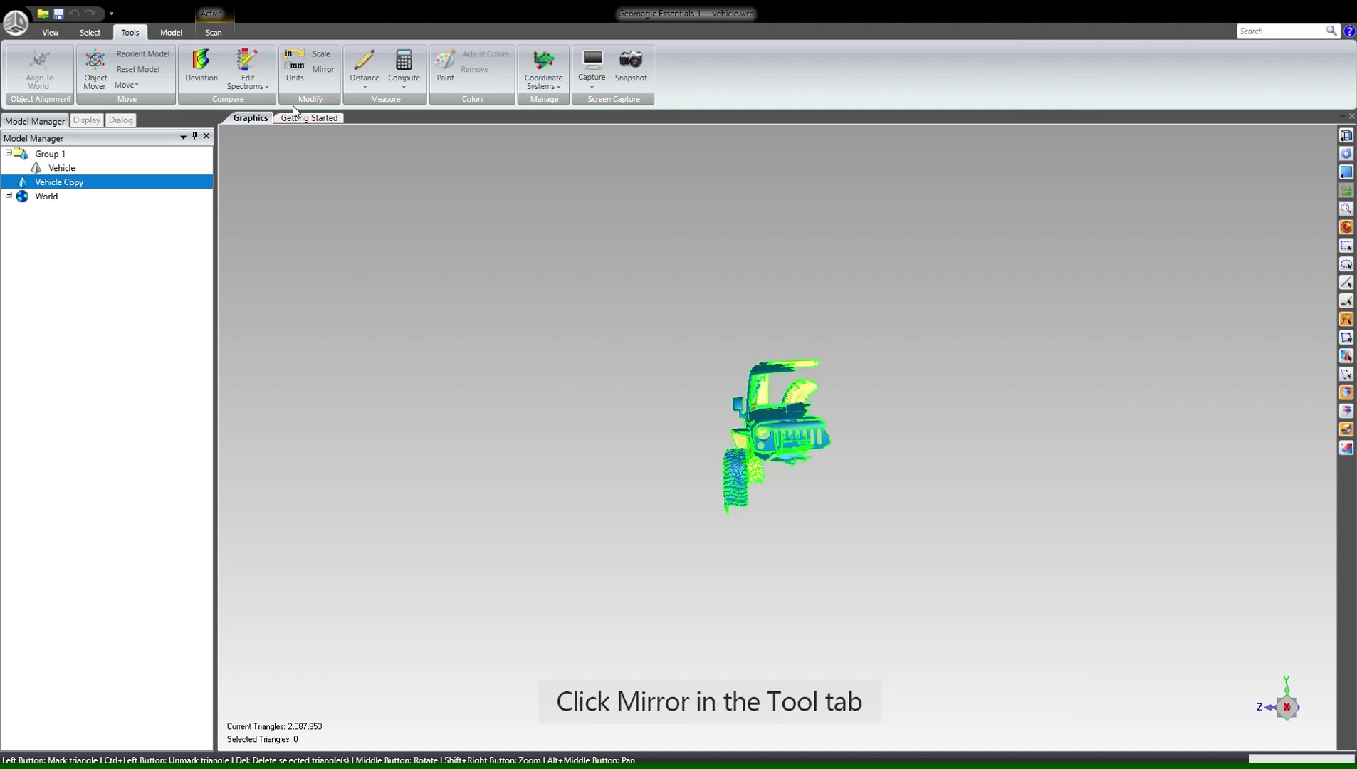
# Step: Mirror Vehicle Copy with Flip Only across the XY system plane at -513.23 mm
pyautogui.click(326, 68)
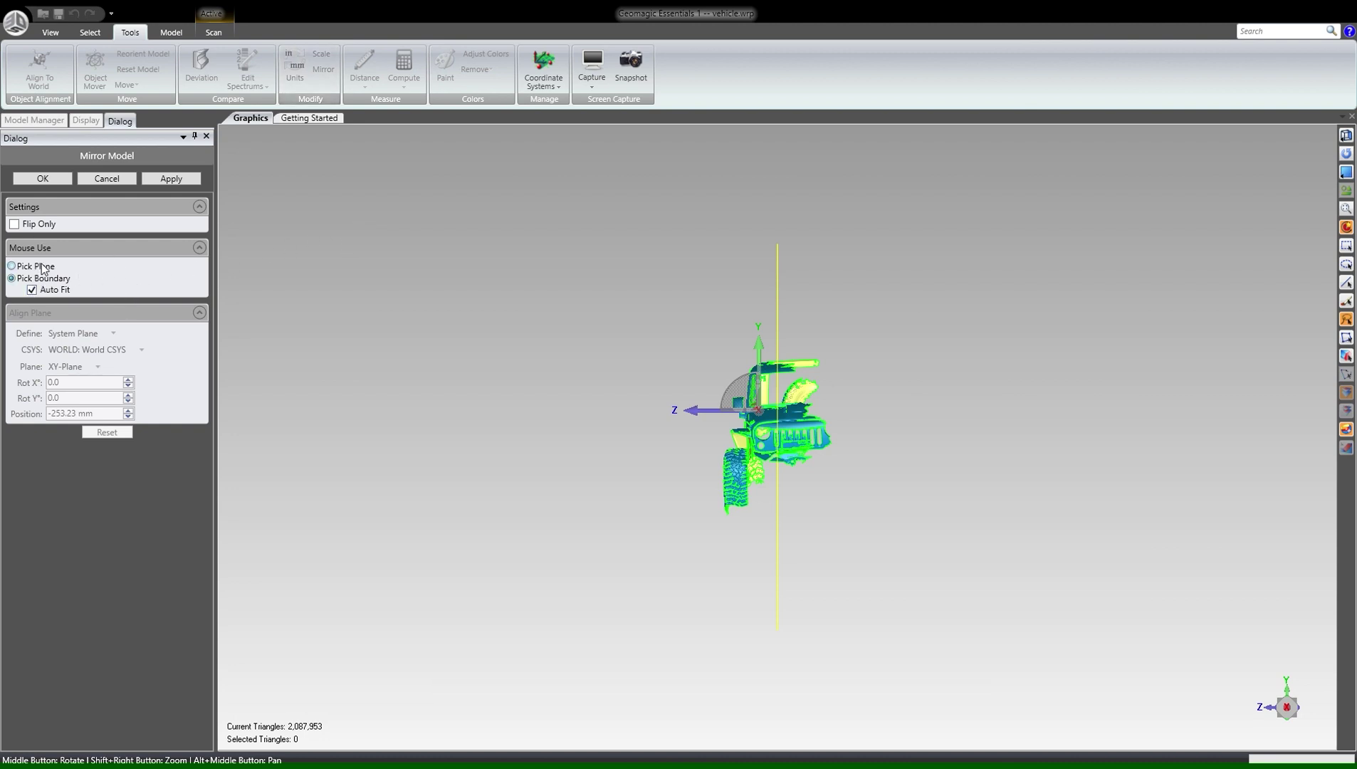
pyautogui.click(12, 266)
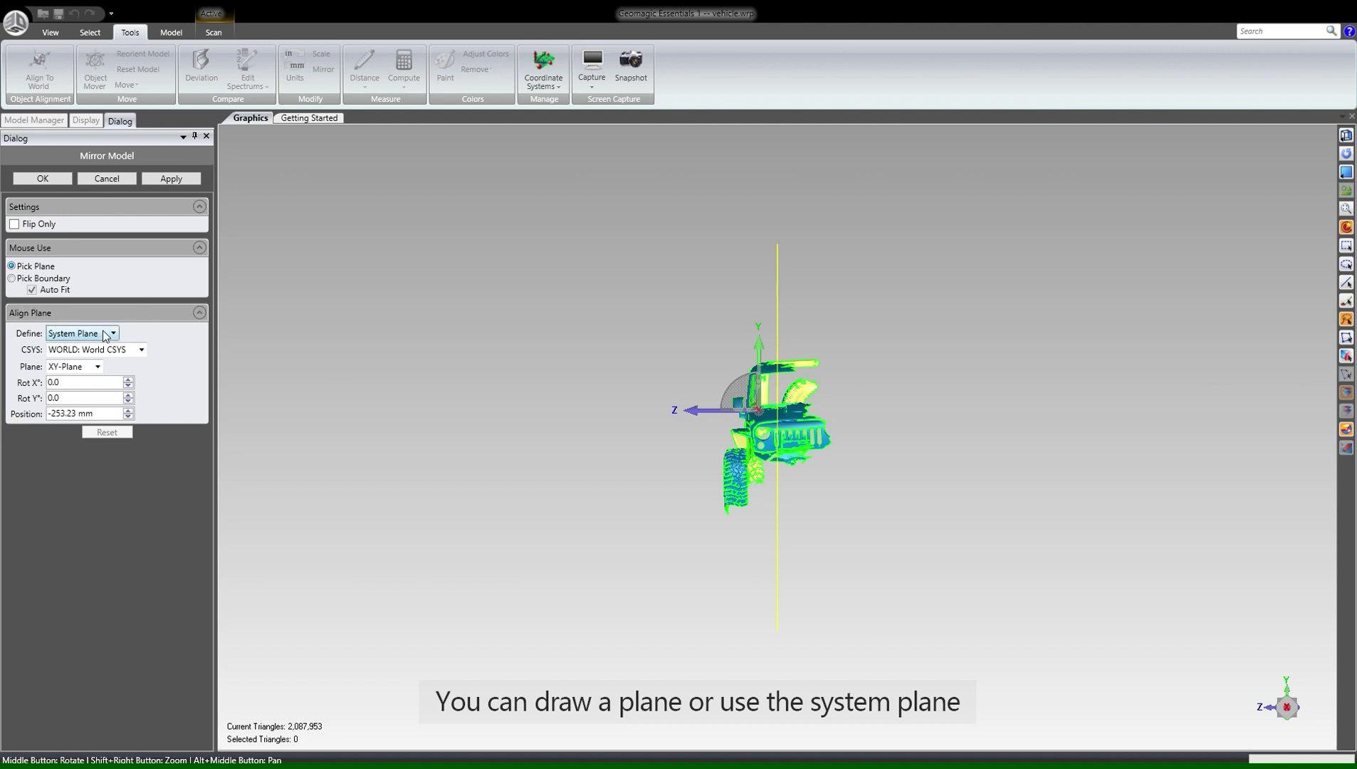
pyautogui.scroll(-1, 77, 363)
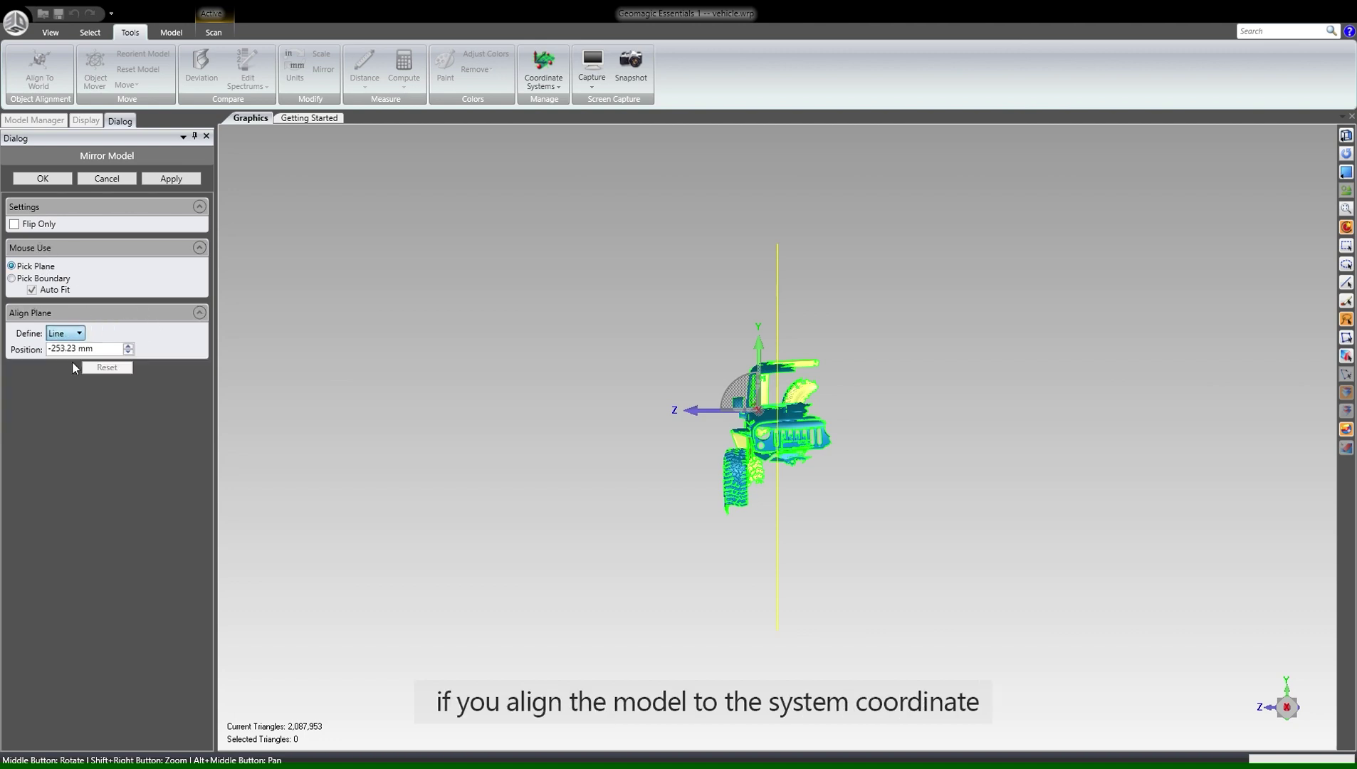
pyautogui.moveTo(803, 249); pyautogui.dragTo(804, 629)
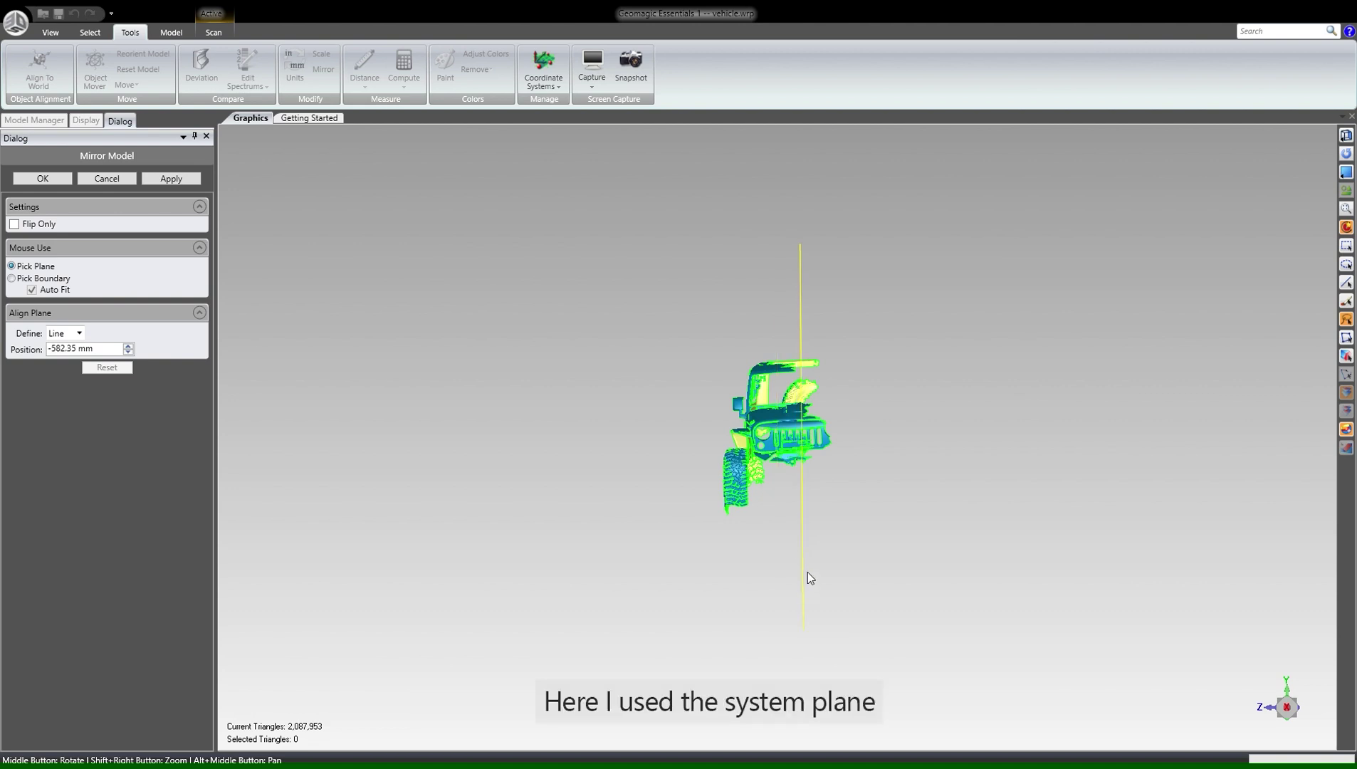
pyautogui.click(62, 373)
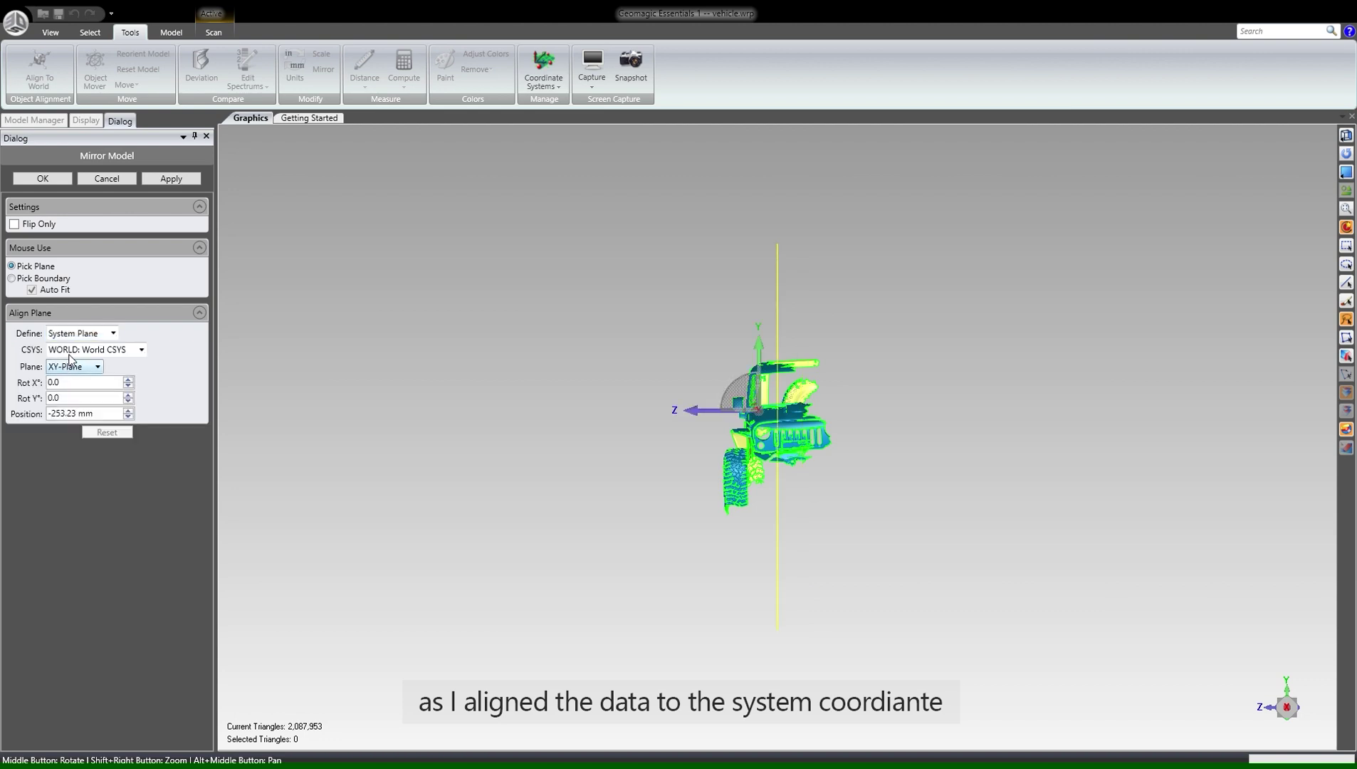
pyautogui.click(128, 411)
pyautogui.click(128, 411)
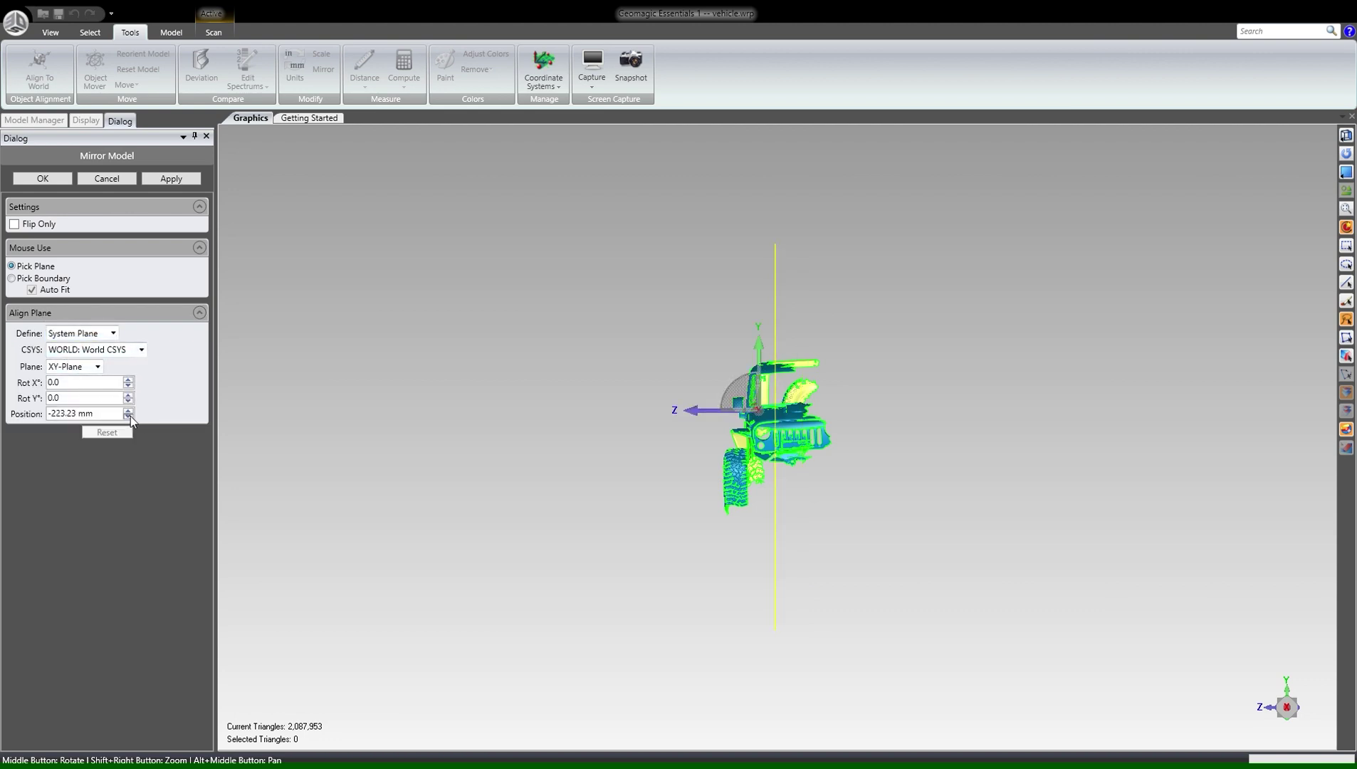
pyautogui.moveTo(129, 416); pyautogui.dragTo(131, 416)
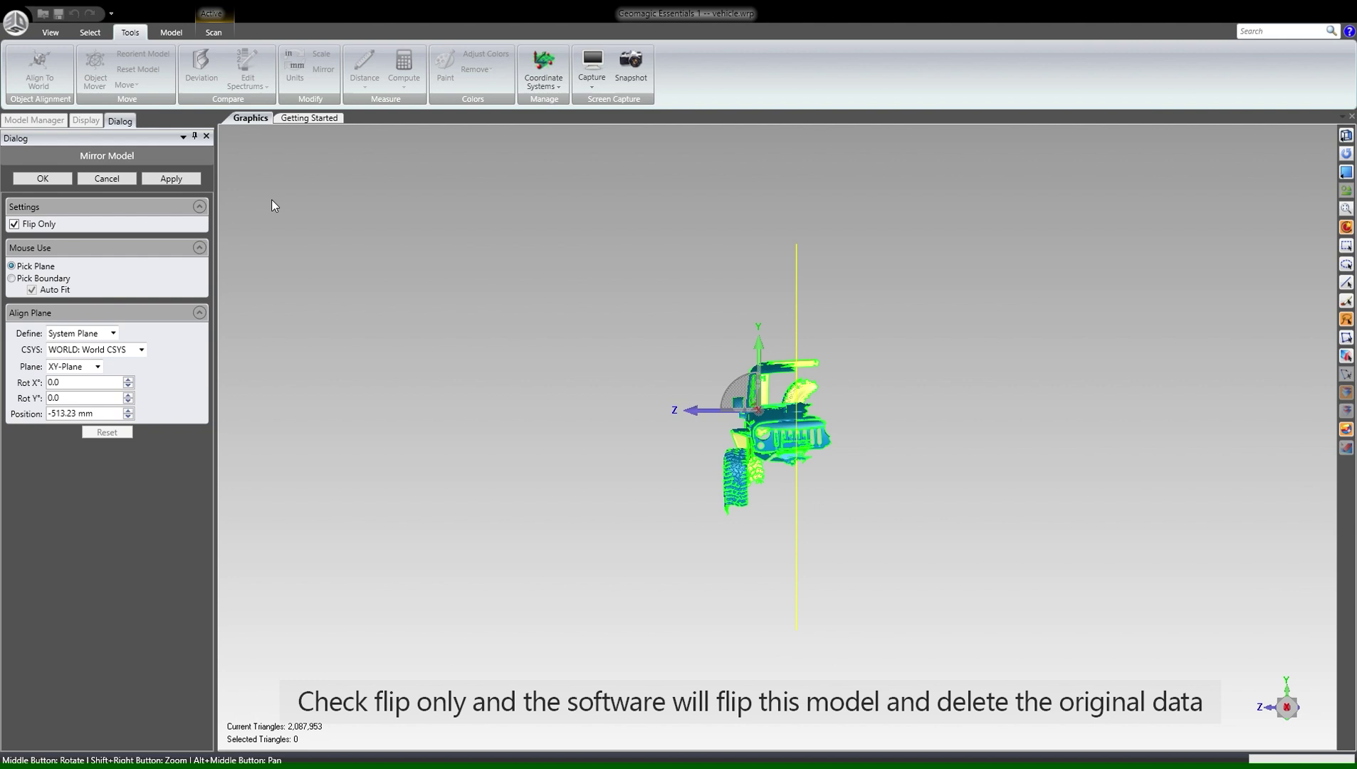
pyautogui.click(171, 179)
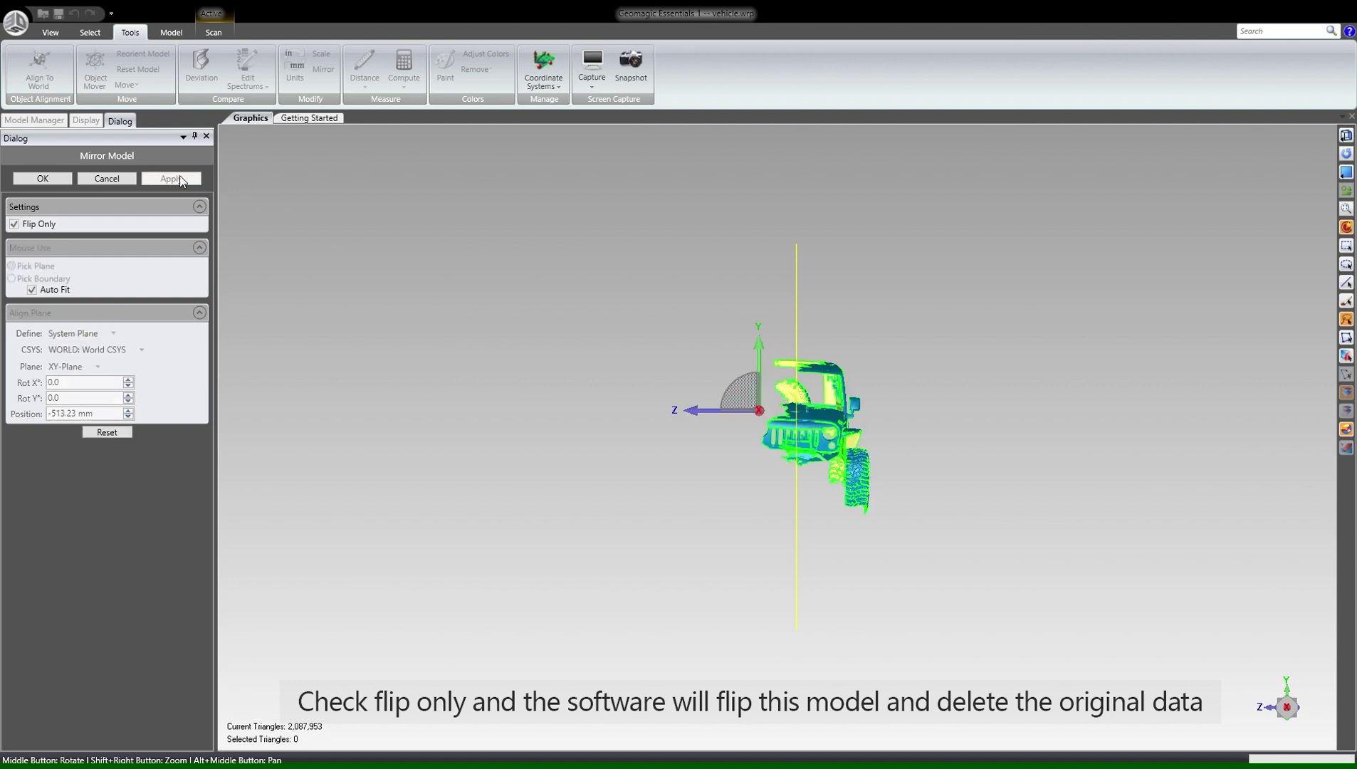
pyautogui.click(44, 179)
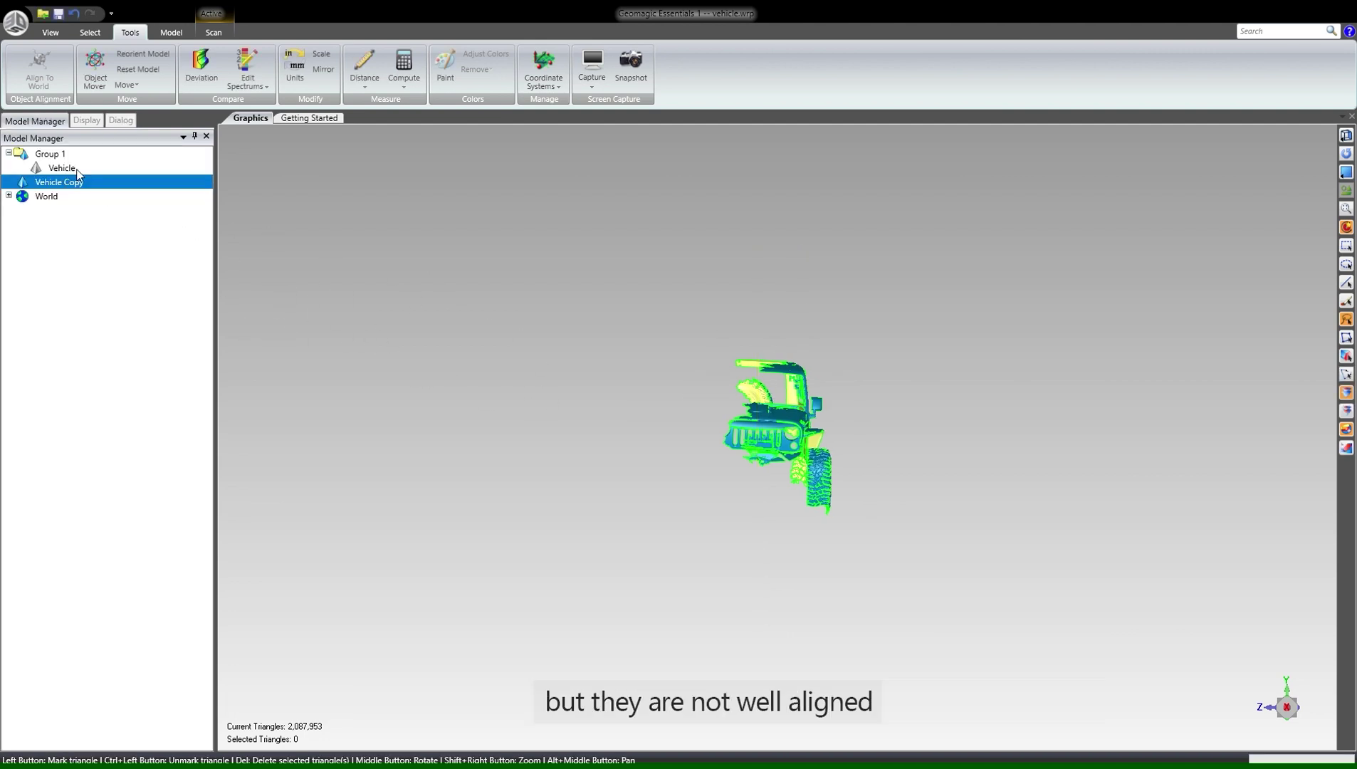
# Step: Select Vehicle and Vehicle Copy together and launch Manual Registration from the Scan tab
pyautogui.click(76, 171)
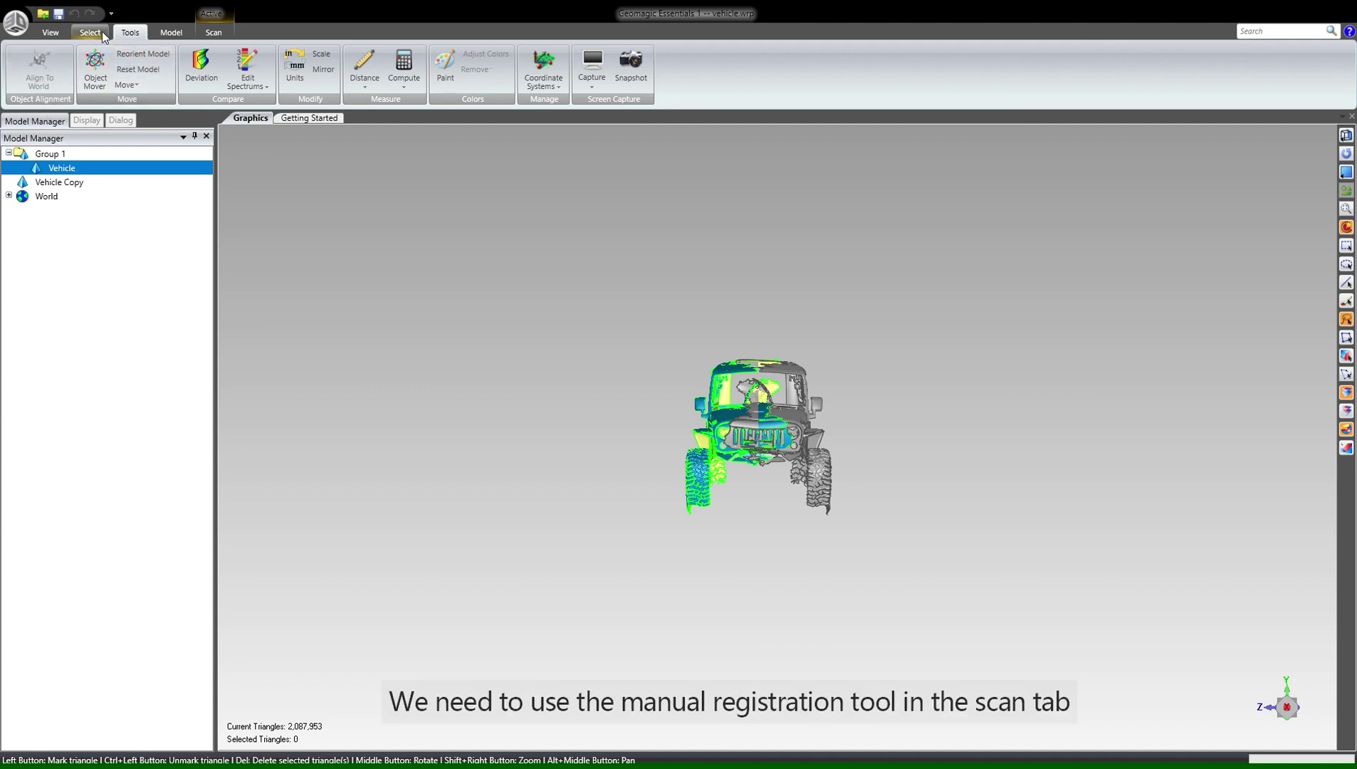
pyautogui.click(171, 34)
pyautogui.click(204, 32)
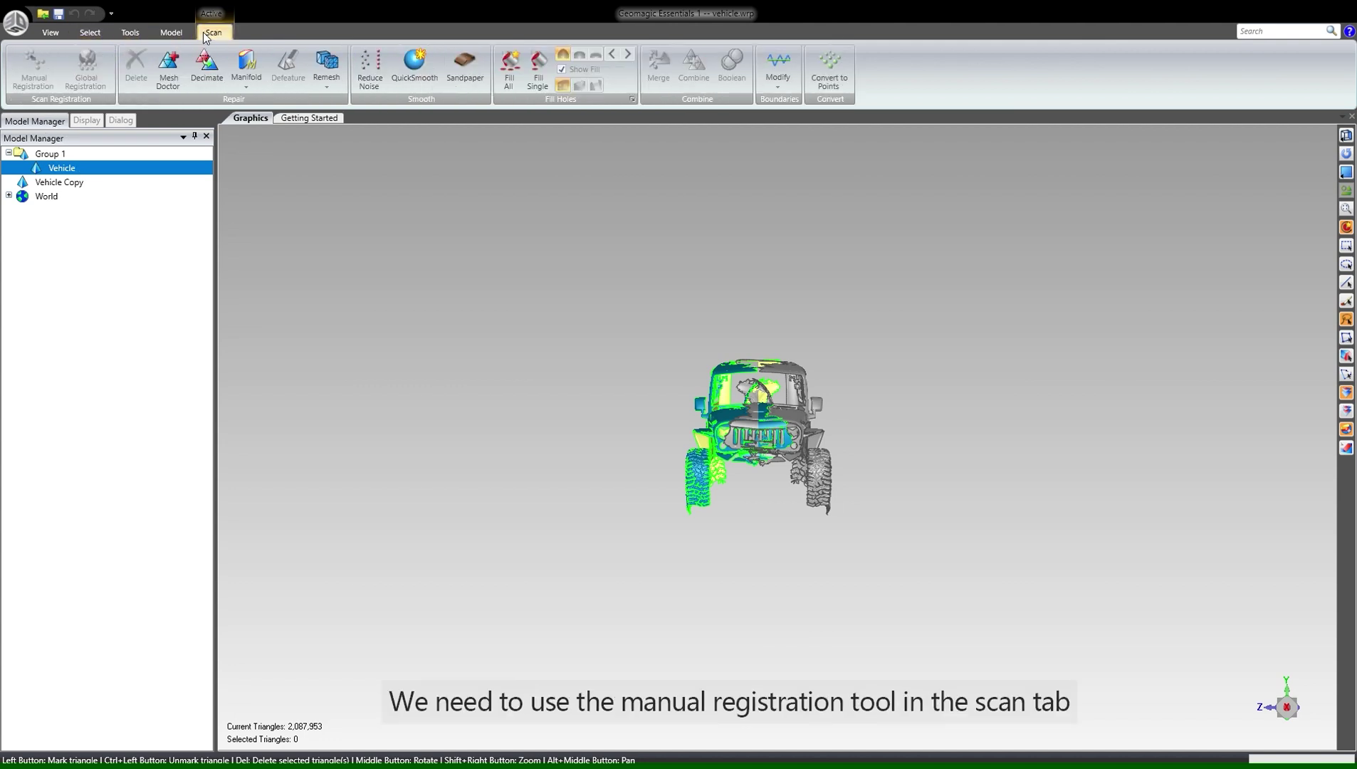
pyautogui.keyDown('ctrl'); pyautogui.click(63, 183); pyautogui.keyUp('ctrl')
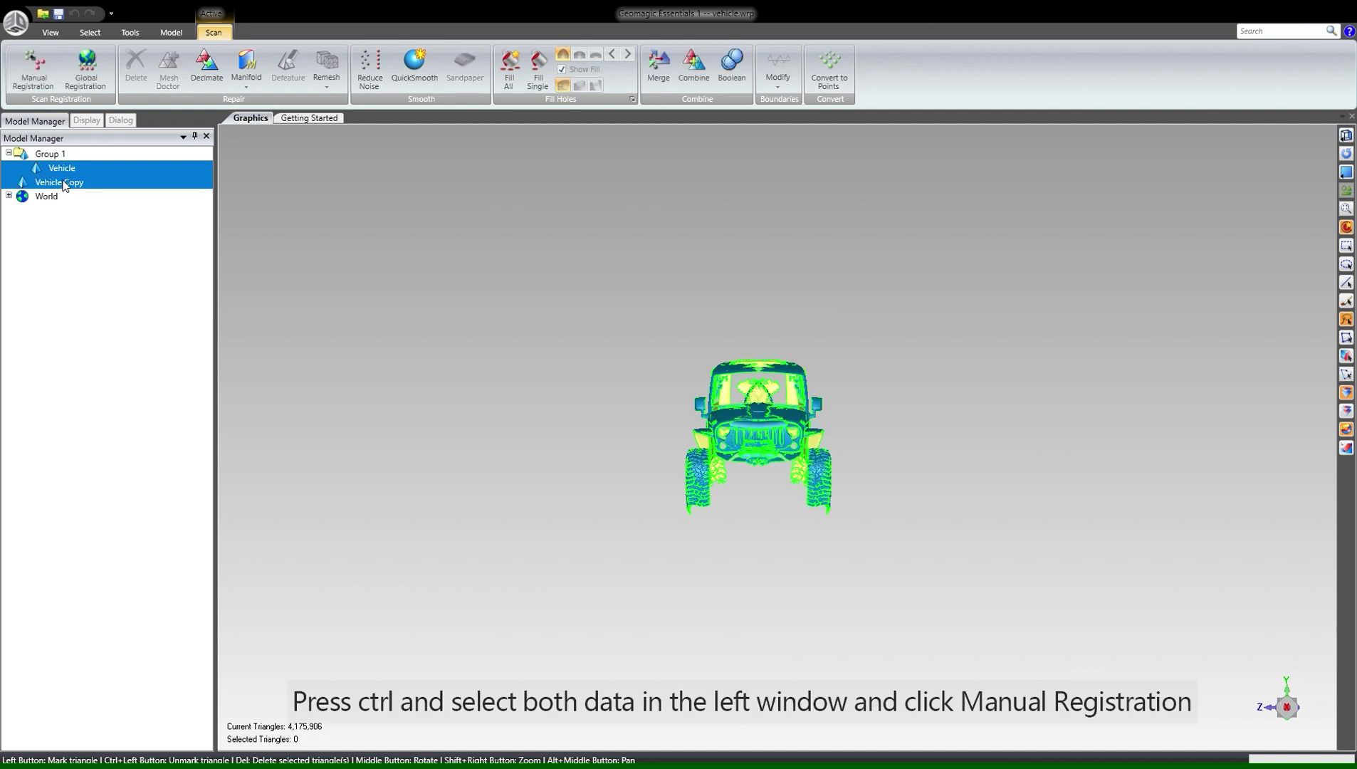
pyautogui.click(28, 66)
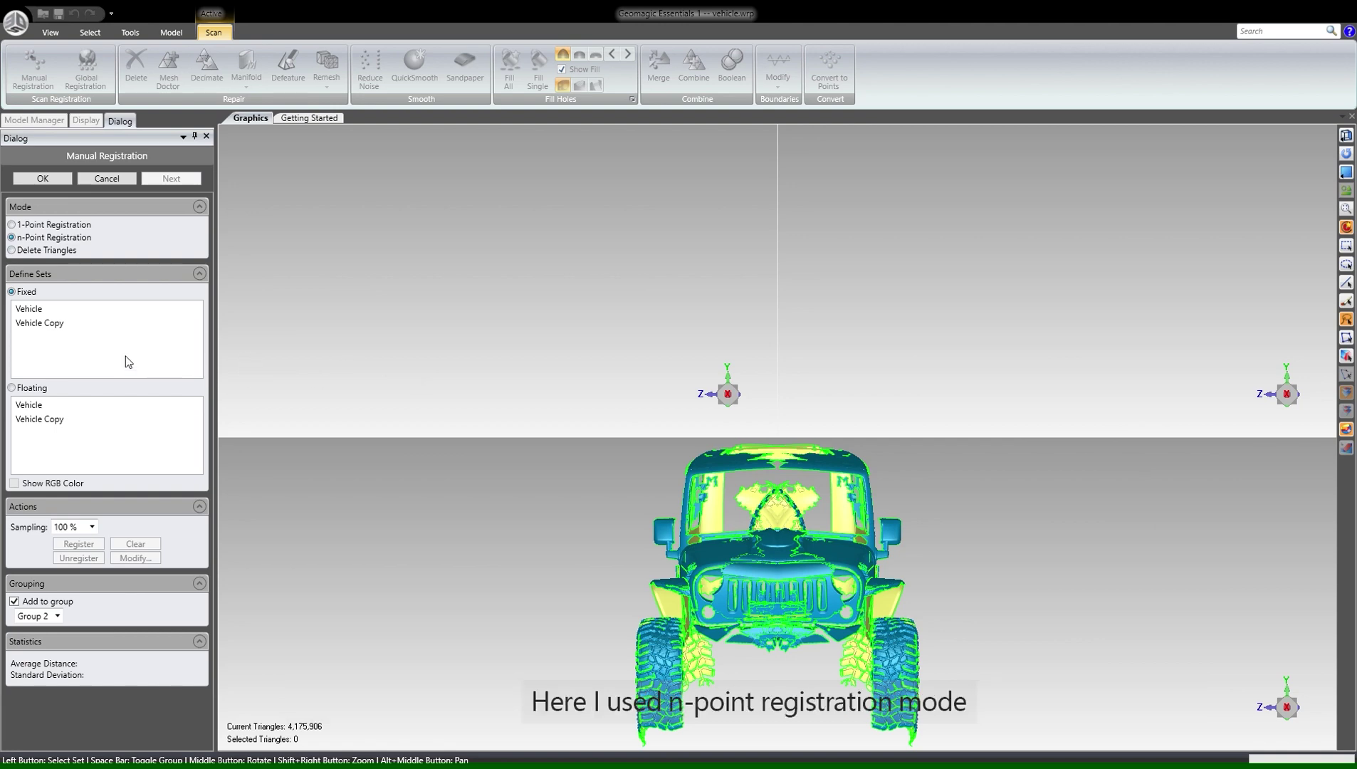
# Step: Set Vehicle as the fixed mesh and Vehicle Copy as floating, orienting both views
pyautogui.click(43, 311)
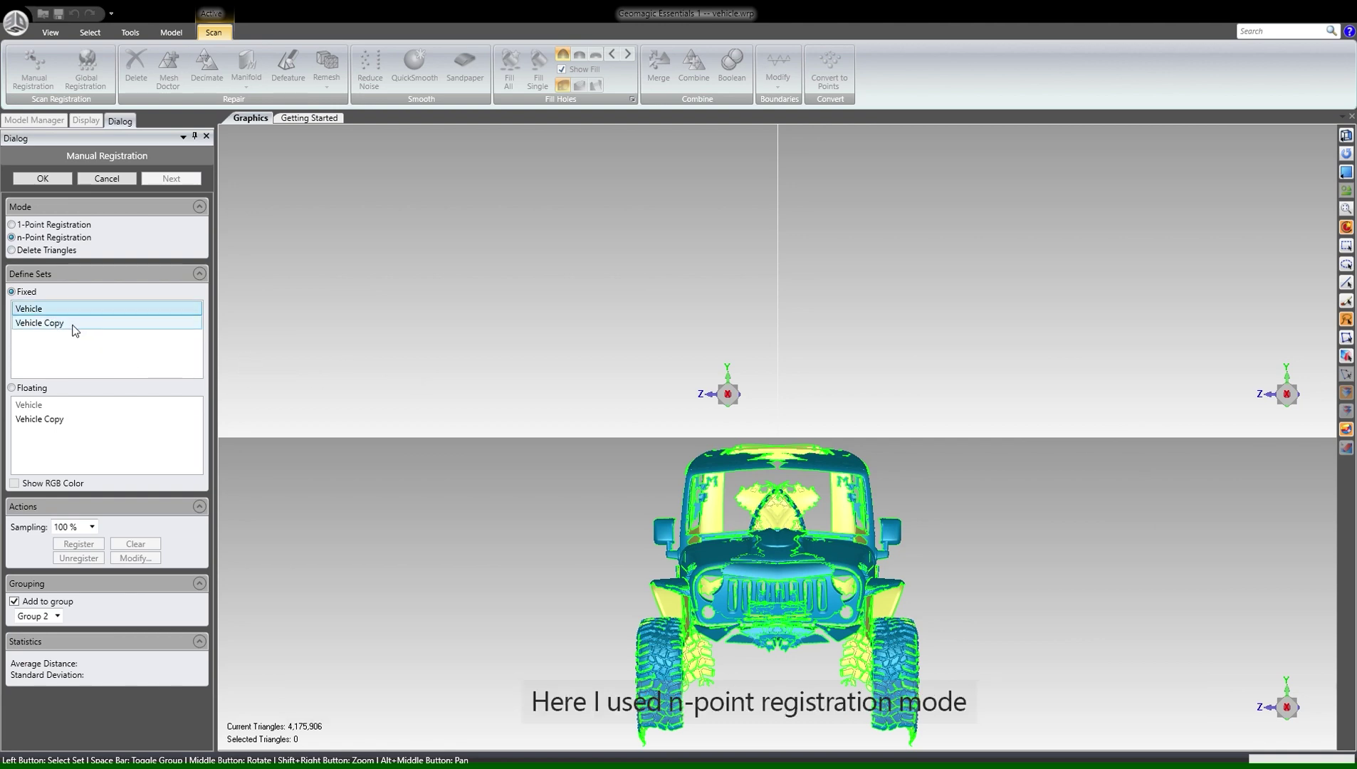
pyautogui.click(69, 421)
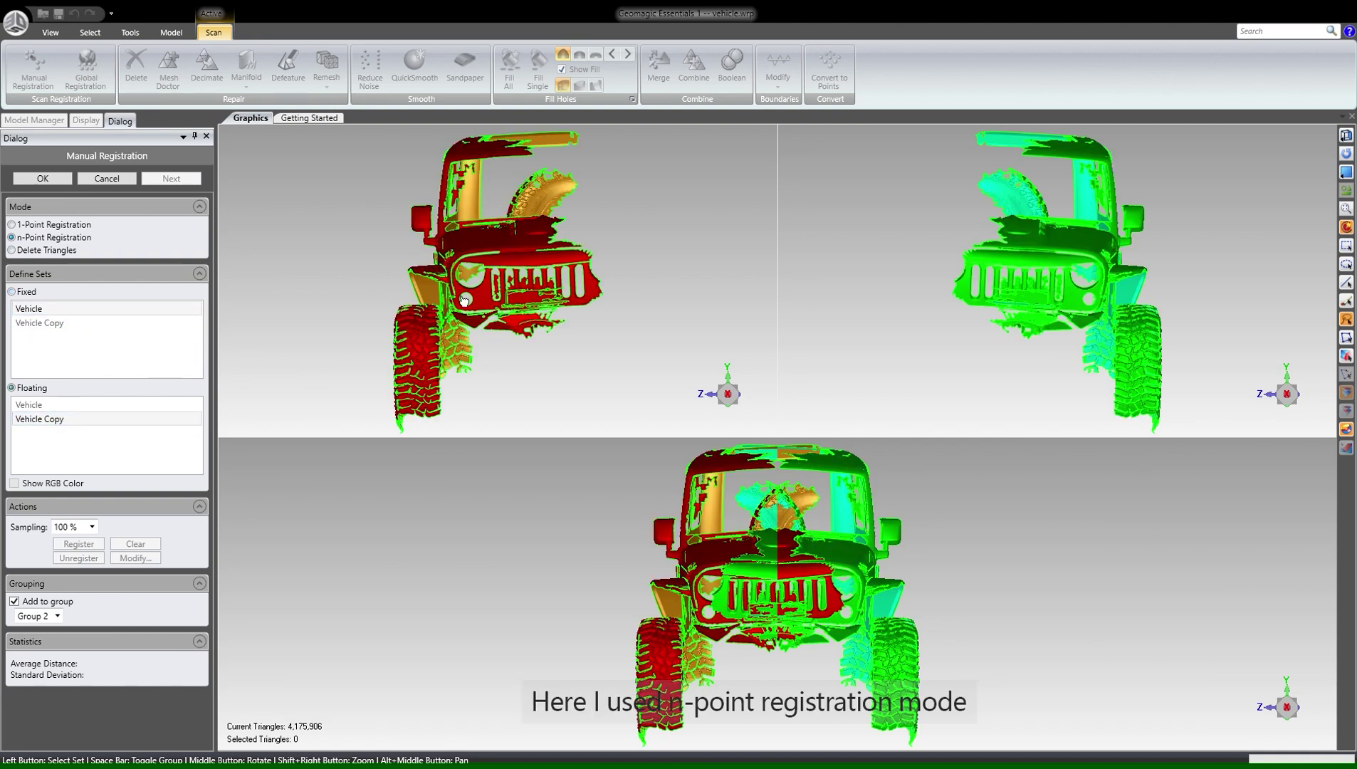
pyautogui.moveTo(522, 252); pyautogui.dragTo(504, 231, button='middle')
pyautogui.moveTo(1047, 299); pyautogui.dragTo(947, 377, button='middle')
pyautogui.scroll(3, 570, 305)
pyautogui.scroll(3, 817, 263)
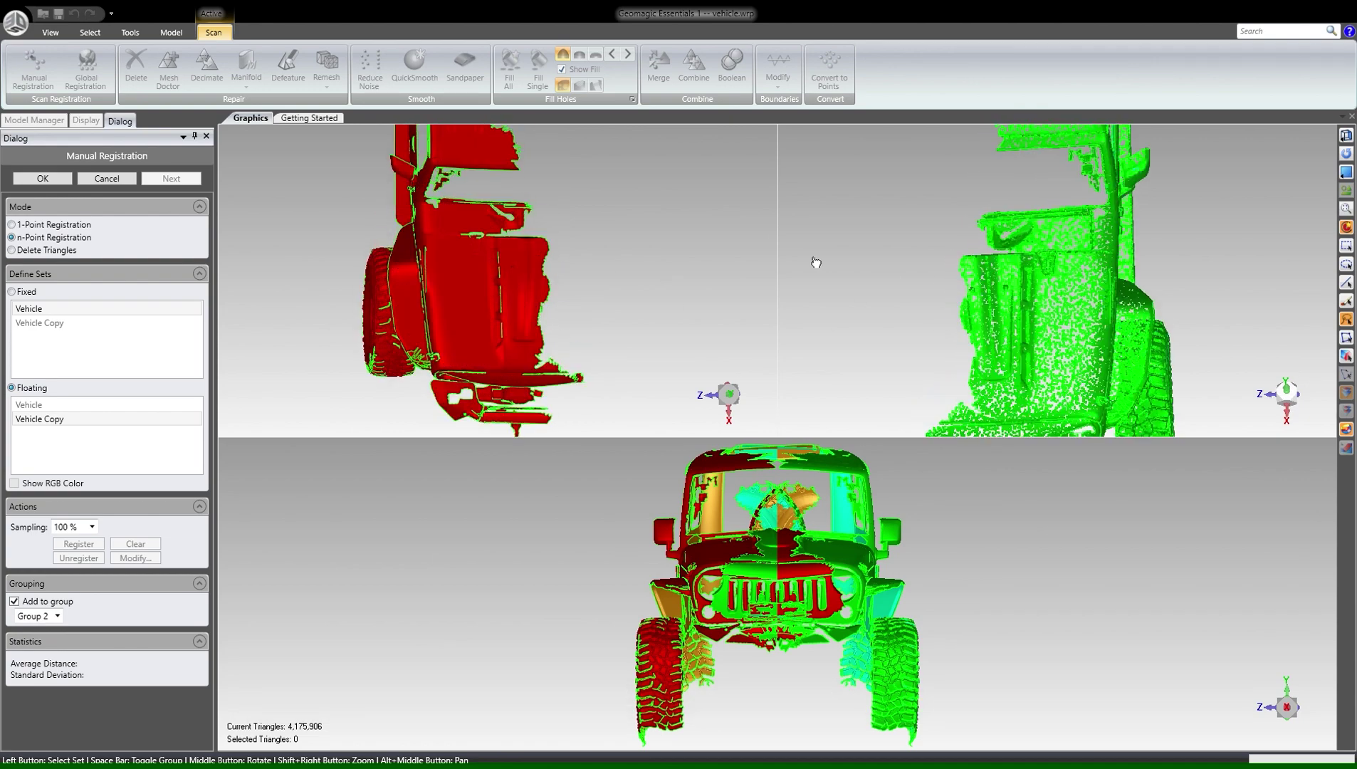
pyautogui.scroll(2, 767, 327)
pyautogui.scroll(5, 998, 323)
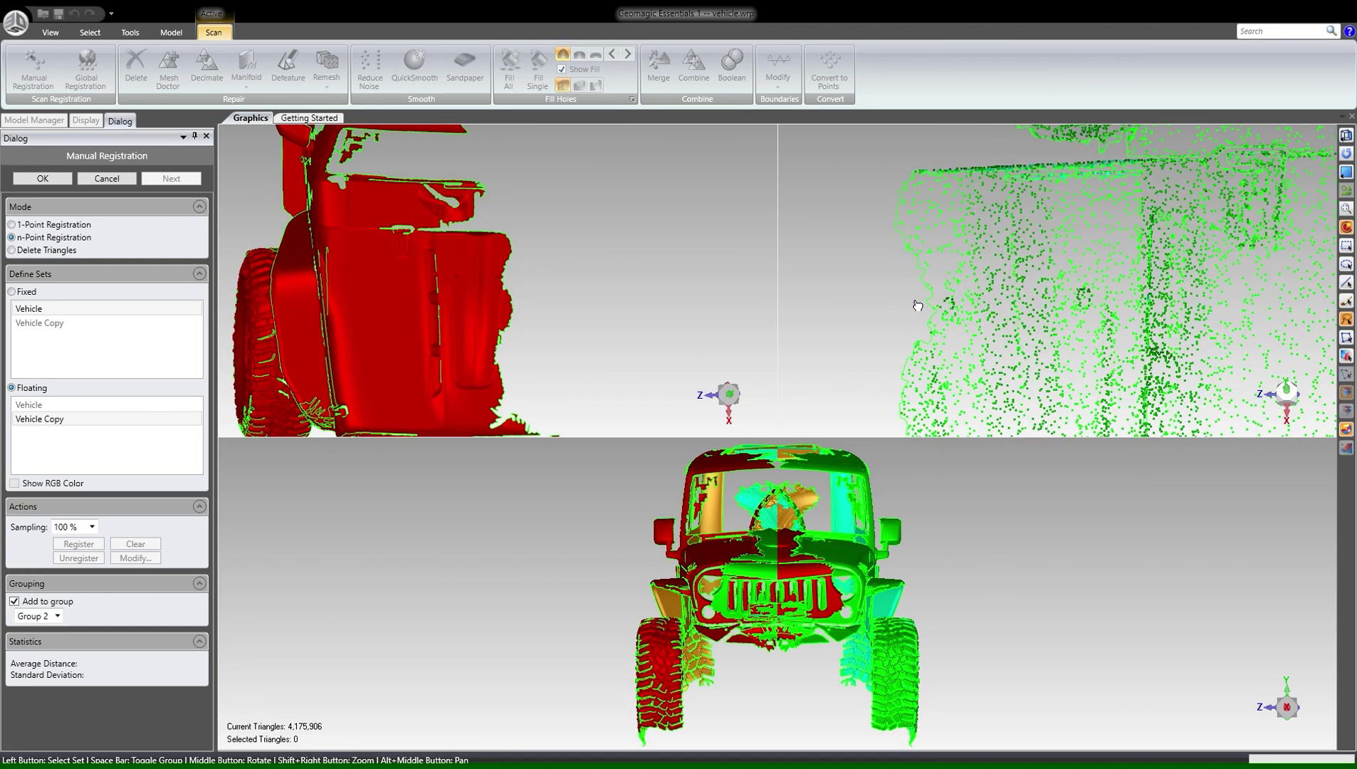
pyautogui.scroll(5, 471, 276)
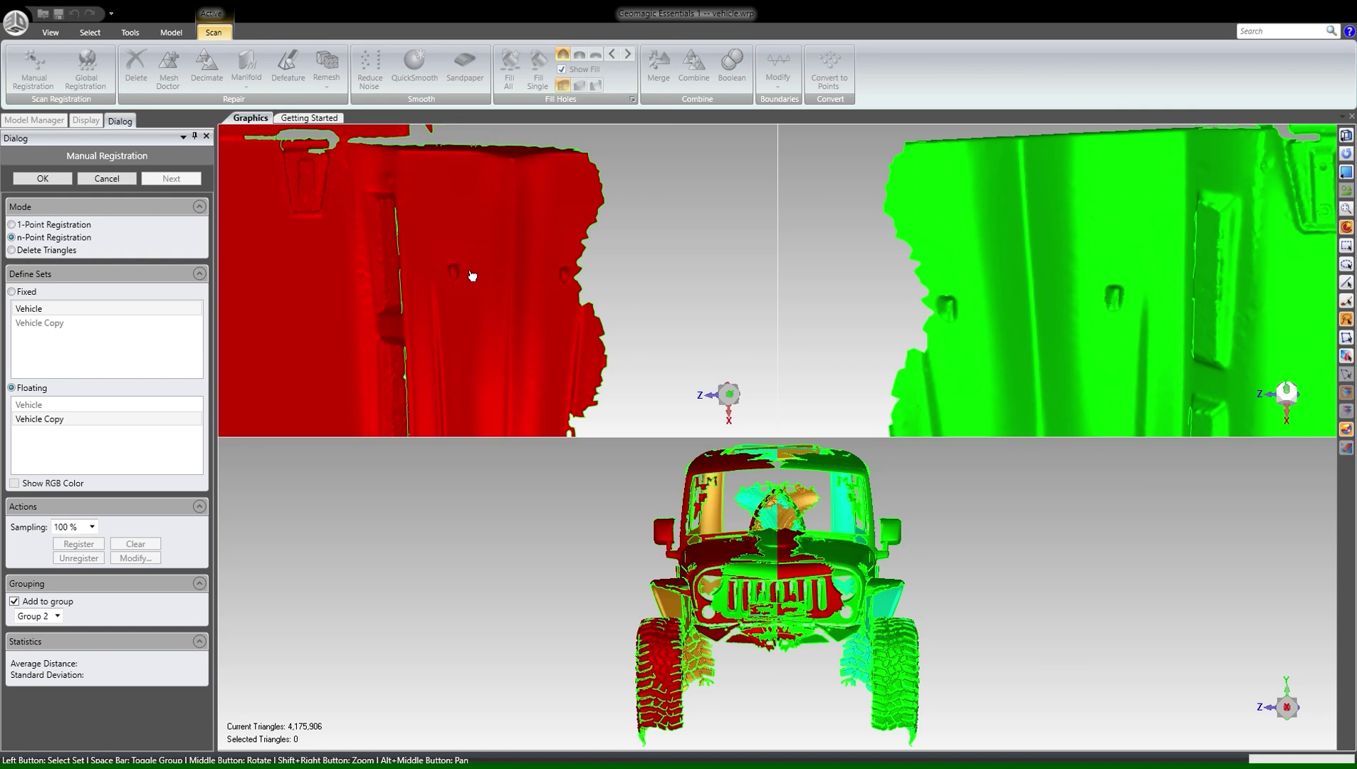
# Step: Place reference points 1 and 2 on the red scan and point 3 on the green door recess
pyautogui.click(460, 275)
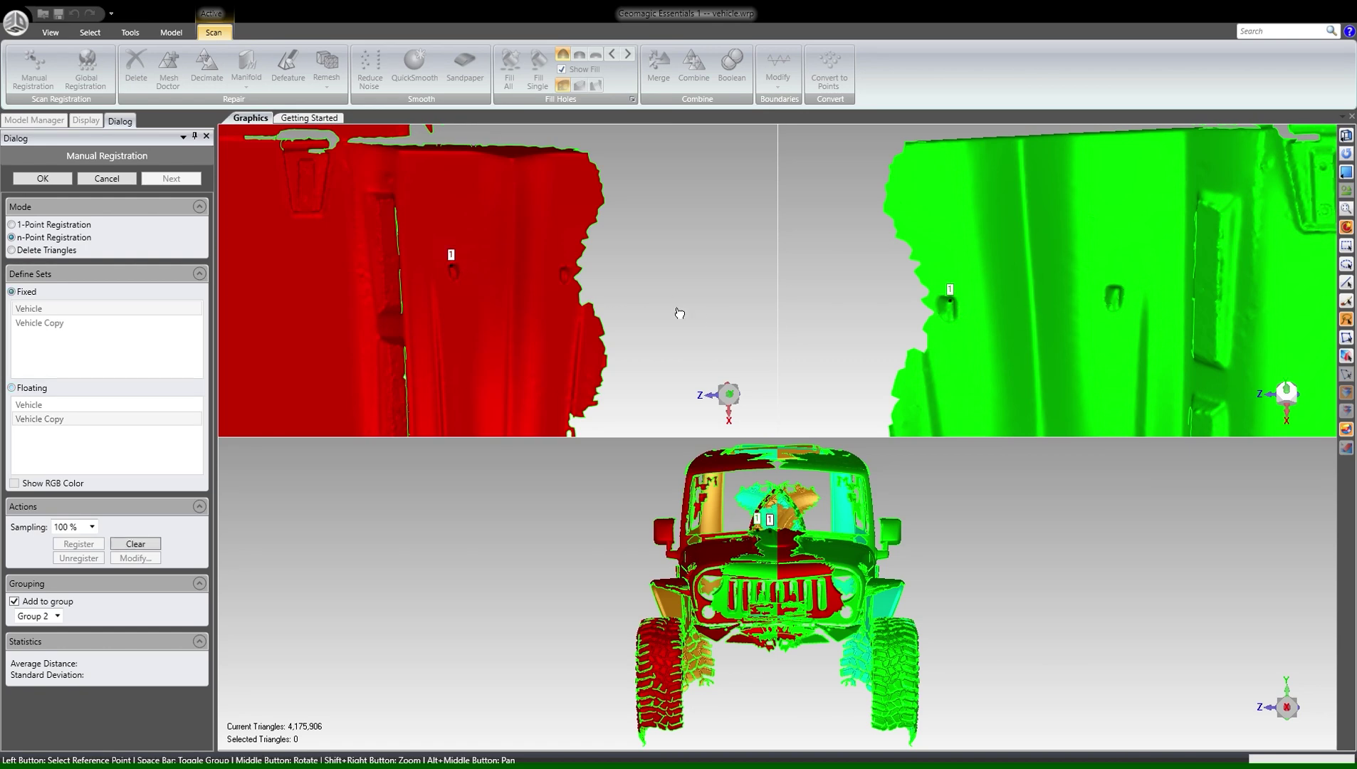
pyautogui.click(576, 282)
pyautogui.moveTo(507, 359); pyautogui.dragTo(478, 353, button='middle')
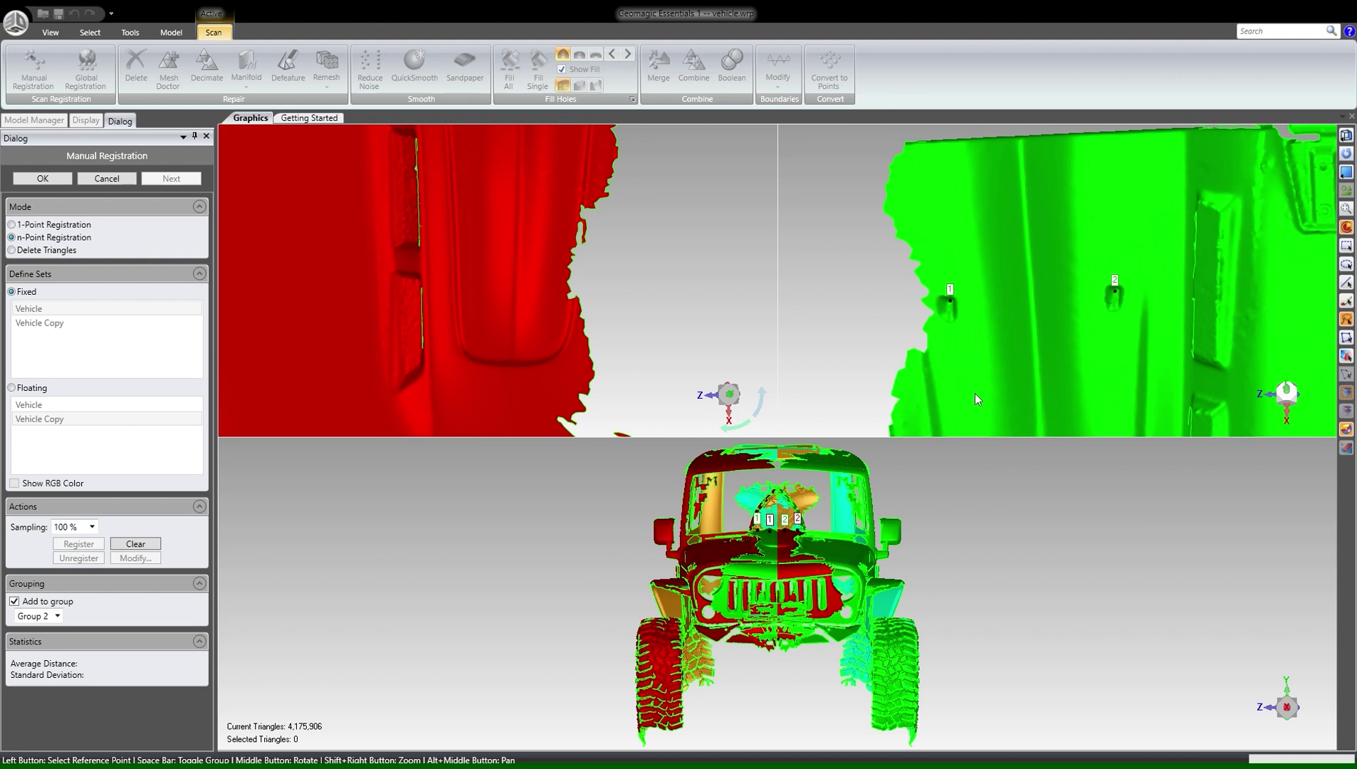
pyautogui.moveTo(984, 231); pyautogui.dragTo(924, 188, button='middle')
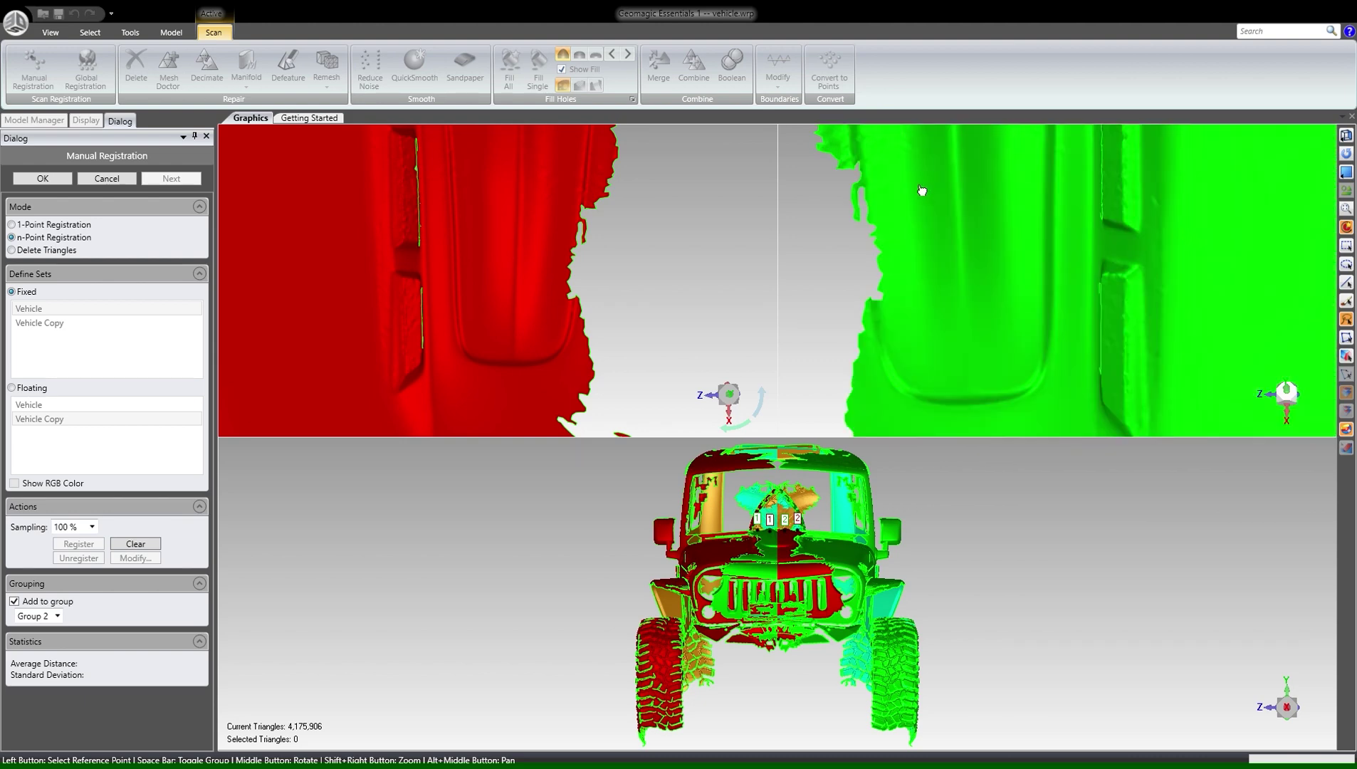
pyautogui.click(903, 378)
pyautogui.scroll(5, 476, 363)
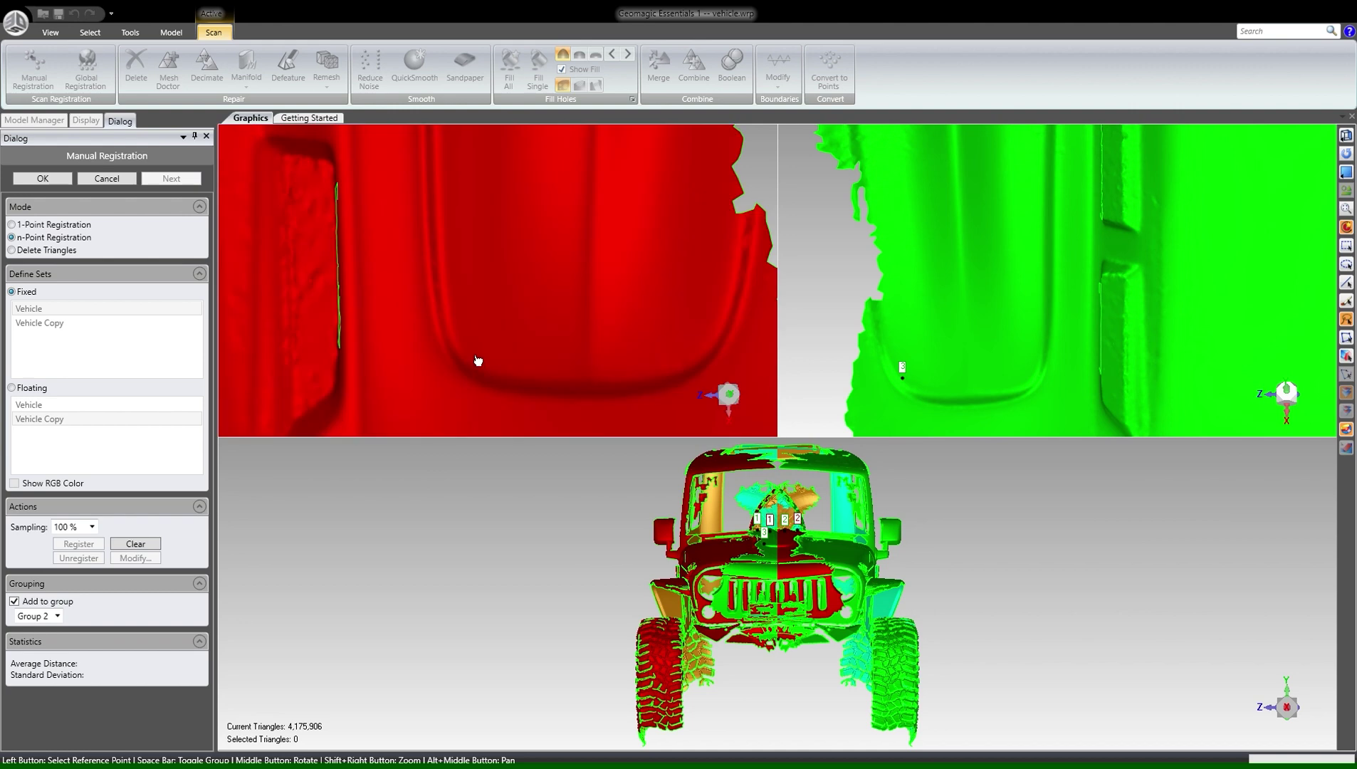
# Step: Mark points 3 and 4 on the red door recess and matching point 4 on the green scan
pyautogui.click(465, 349)
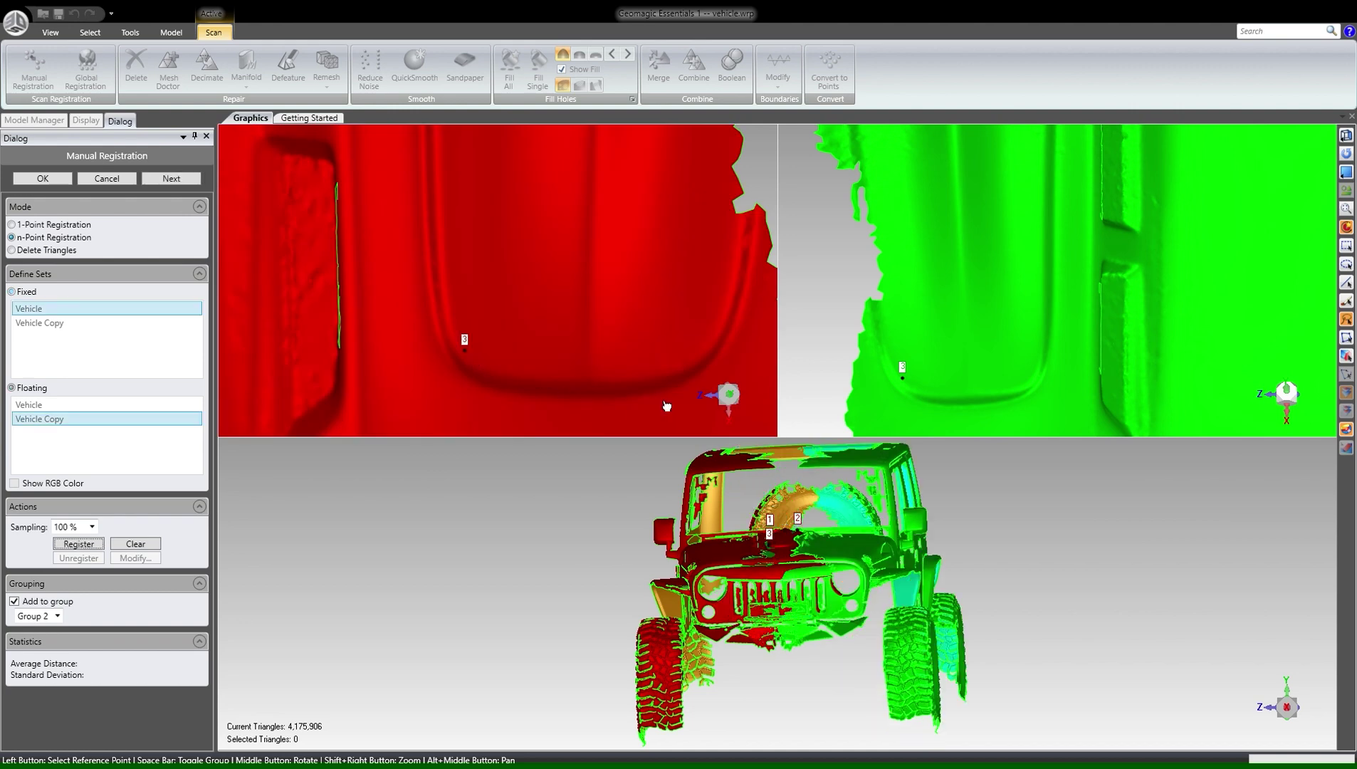
pyautogui.click(699, 353)
pyautogui.click(1035, 377)
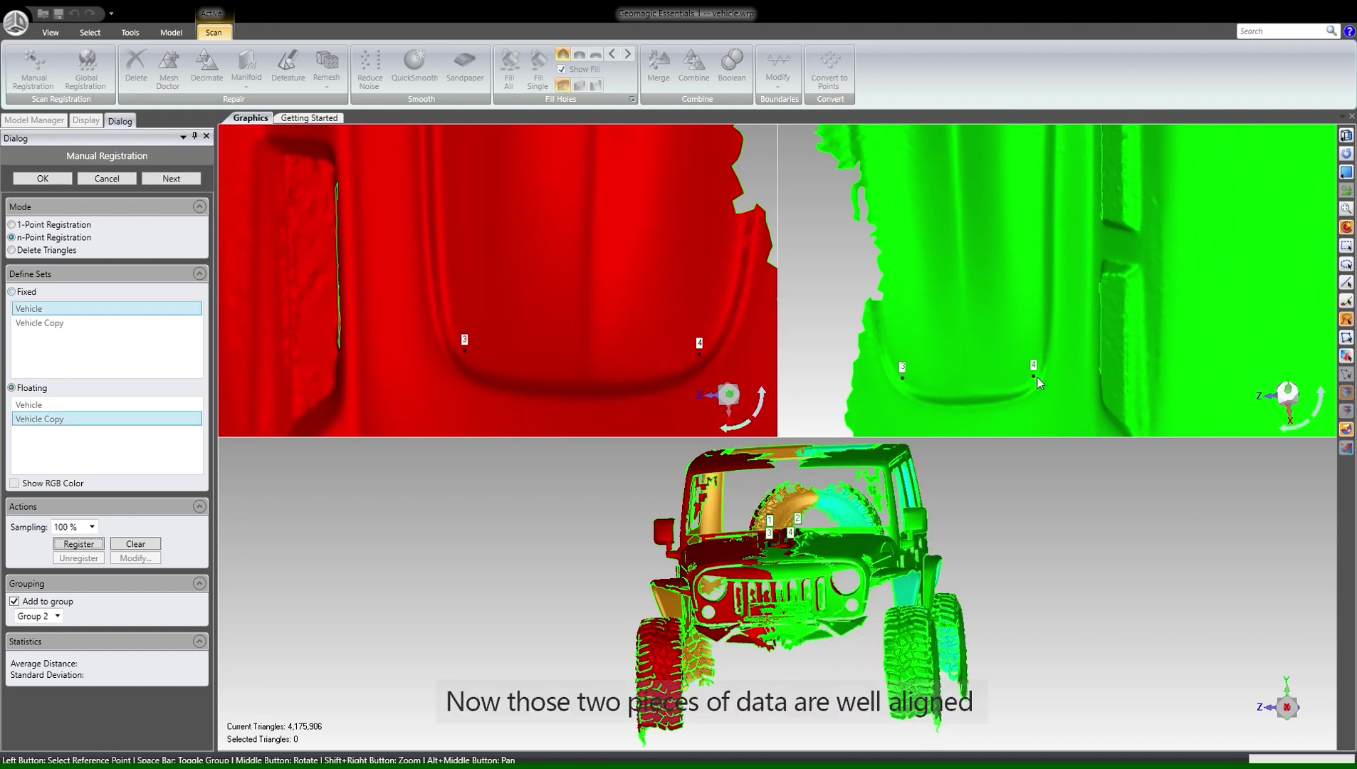
# Step: Inspect the aligned scans from several angles, then accept the manual registration
pyautogui.moveTo(897, 556)
pyautogui.mouseDown(button='middle')
pyautogui.moveTo(736, 611)
pyautogui.moveTo(945, 586)
pyautogui.mouseUp(button='middle')
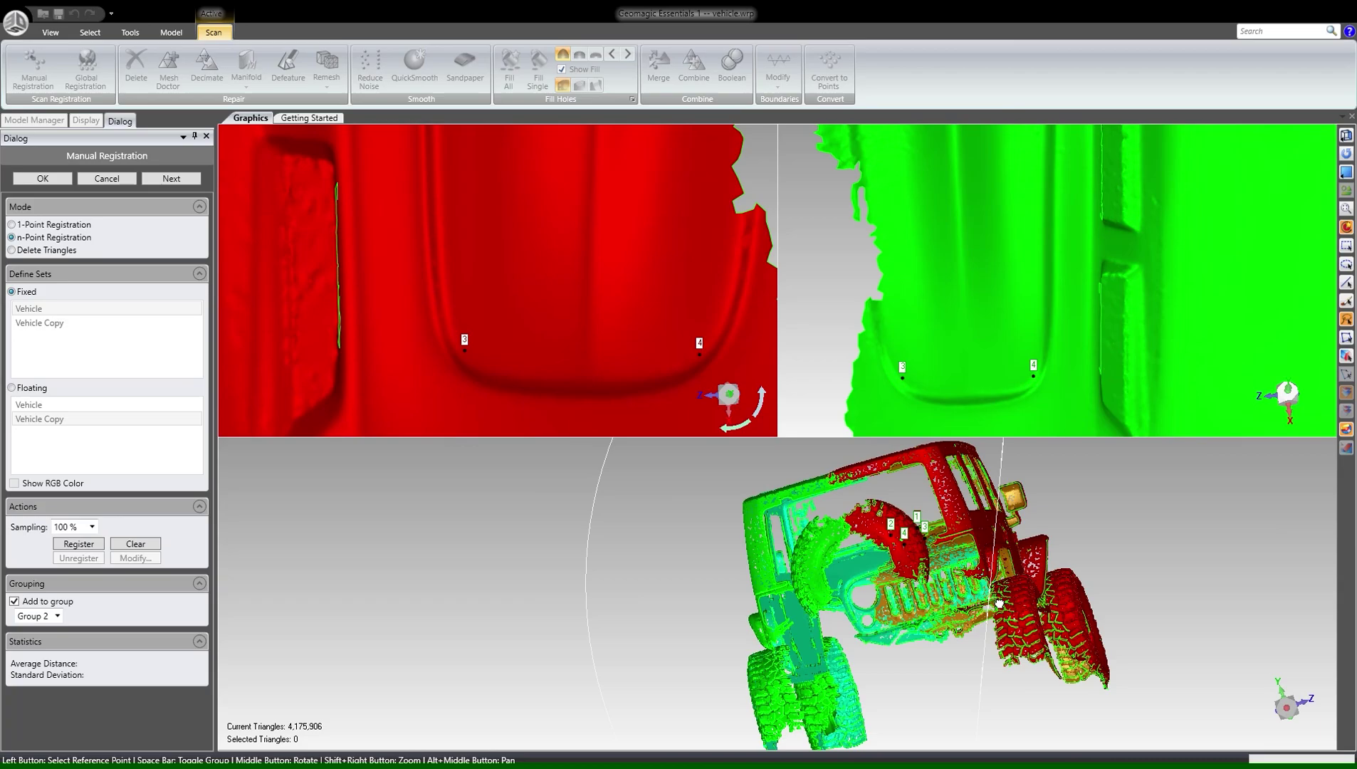
pyautogui.scroll(5, 947, 573)
pyautogui.scroll(-3, 1067, 579)
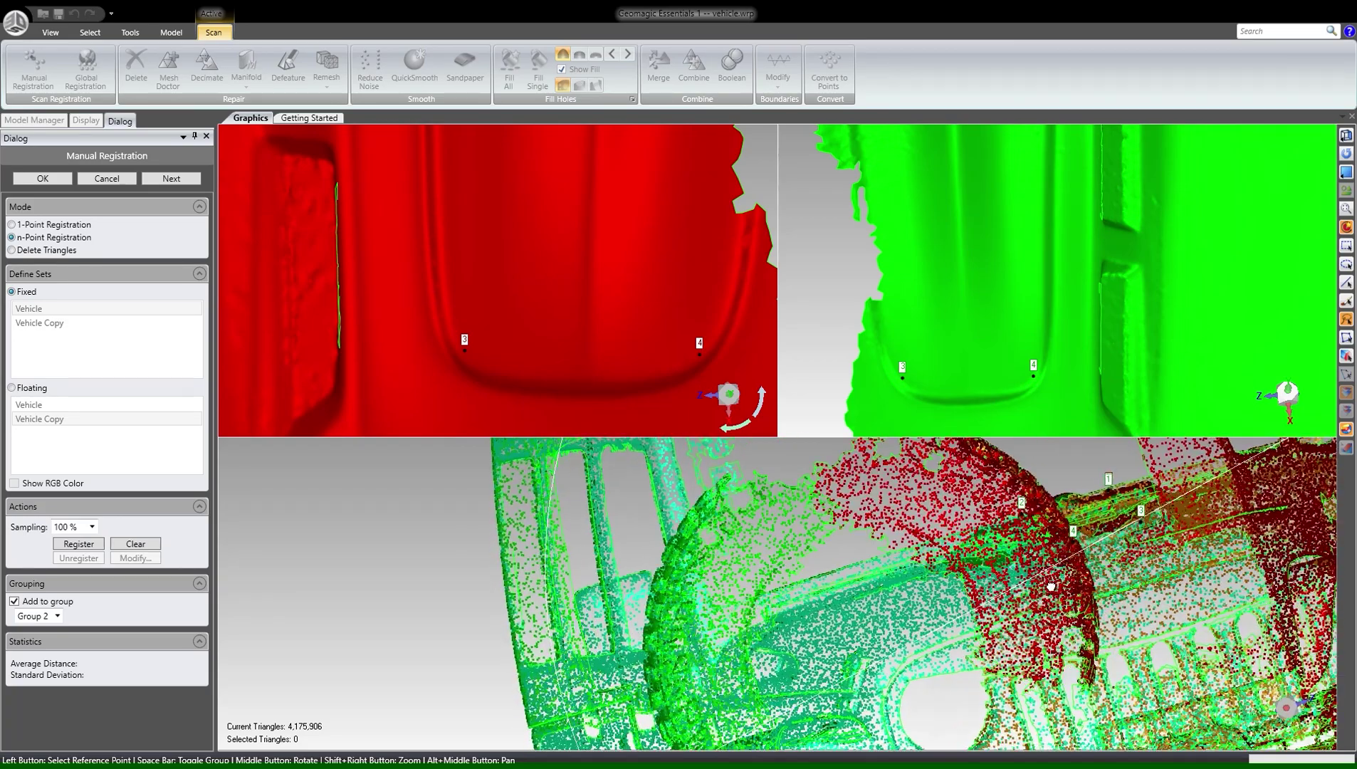
pyautogui.scroll(-2, 1028, 580)
pyautogui.scroll(-2, 1122, 587)
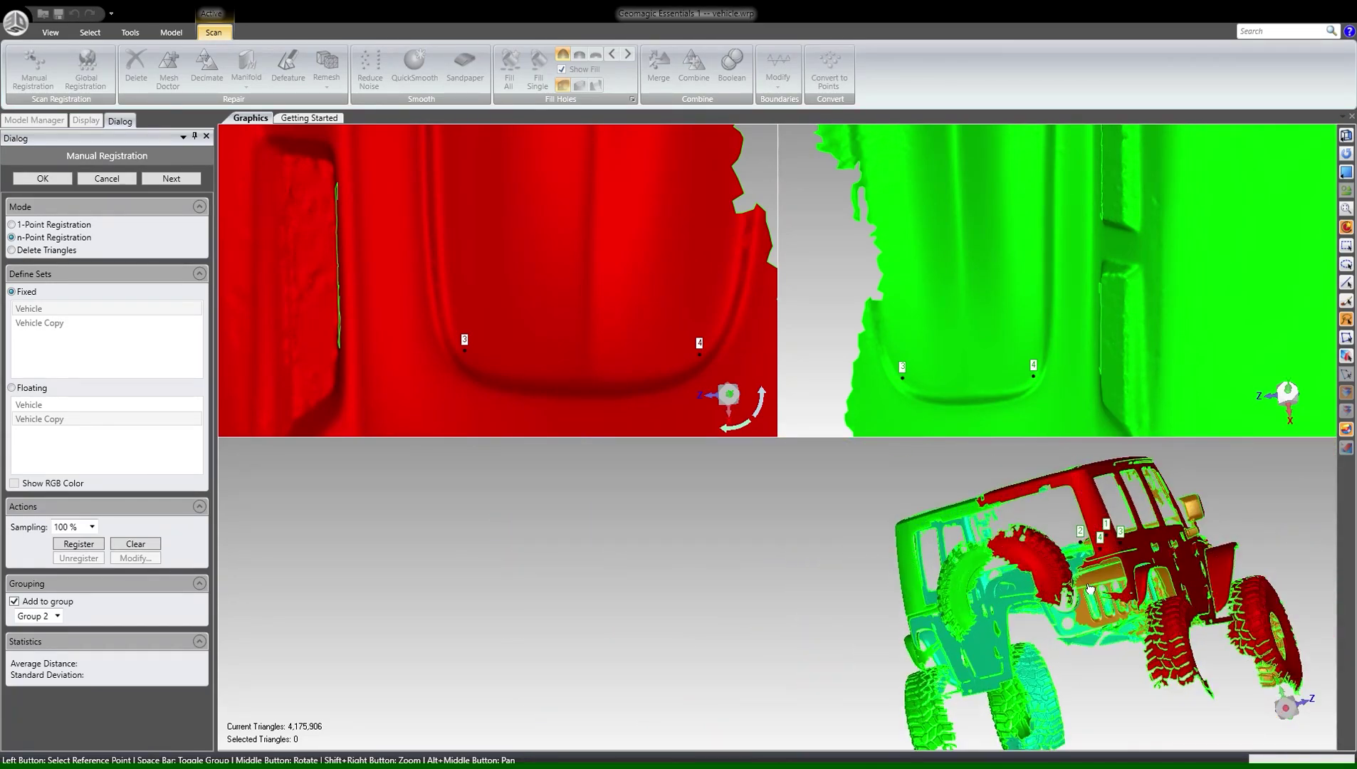
pyautogui.moveTo(1122, 588); pyautogui.dragTo(1135, 629, button='middle')
pyautogui.scroll(5, 1121, 623)
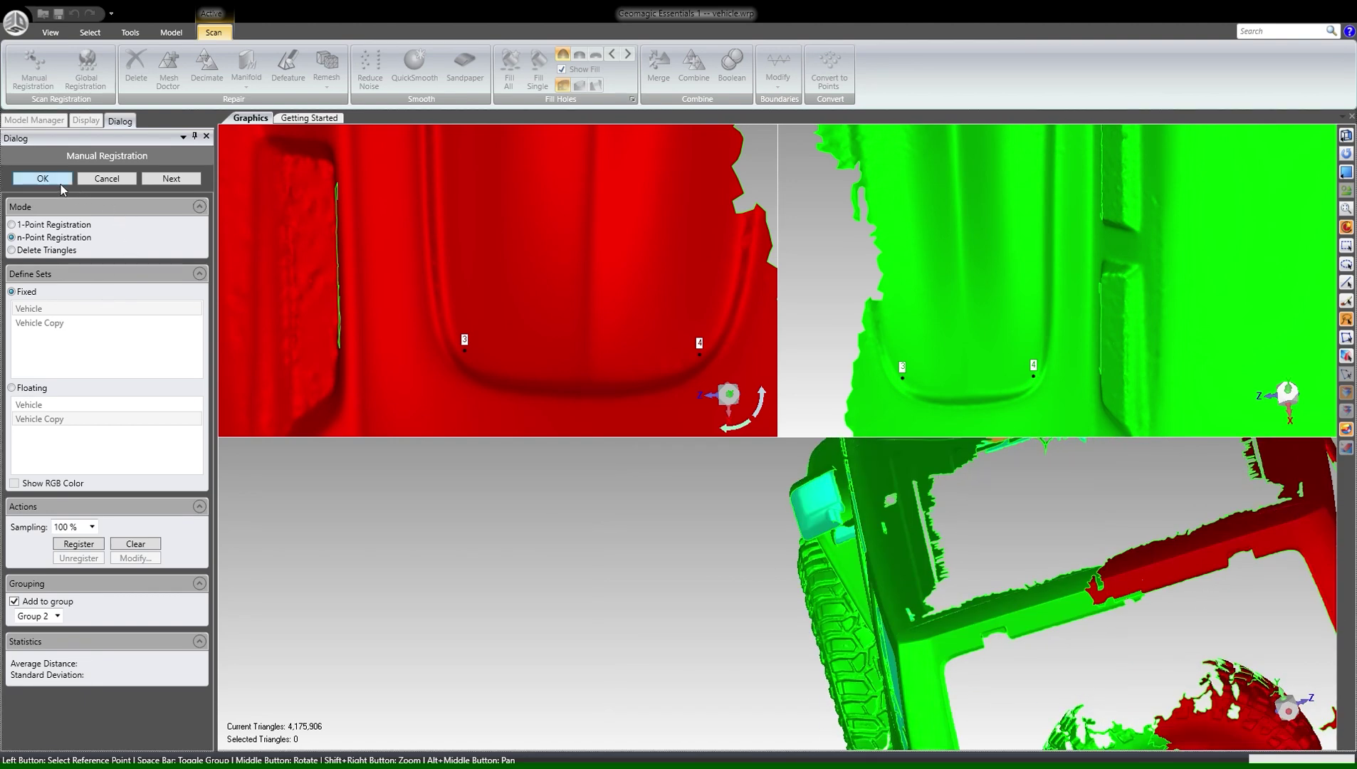
pyautogui.click(163, 180)
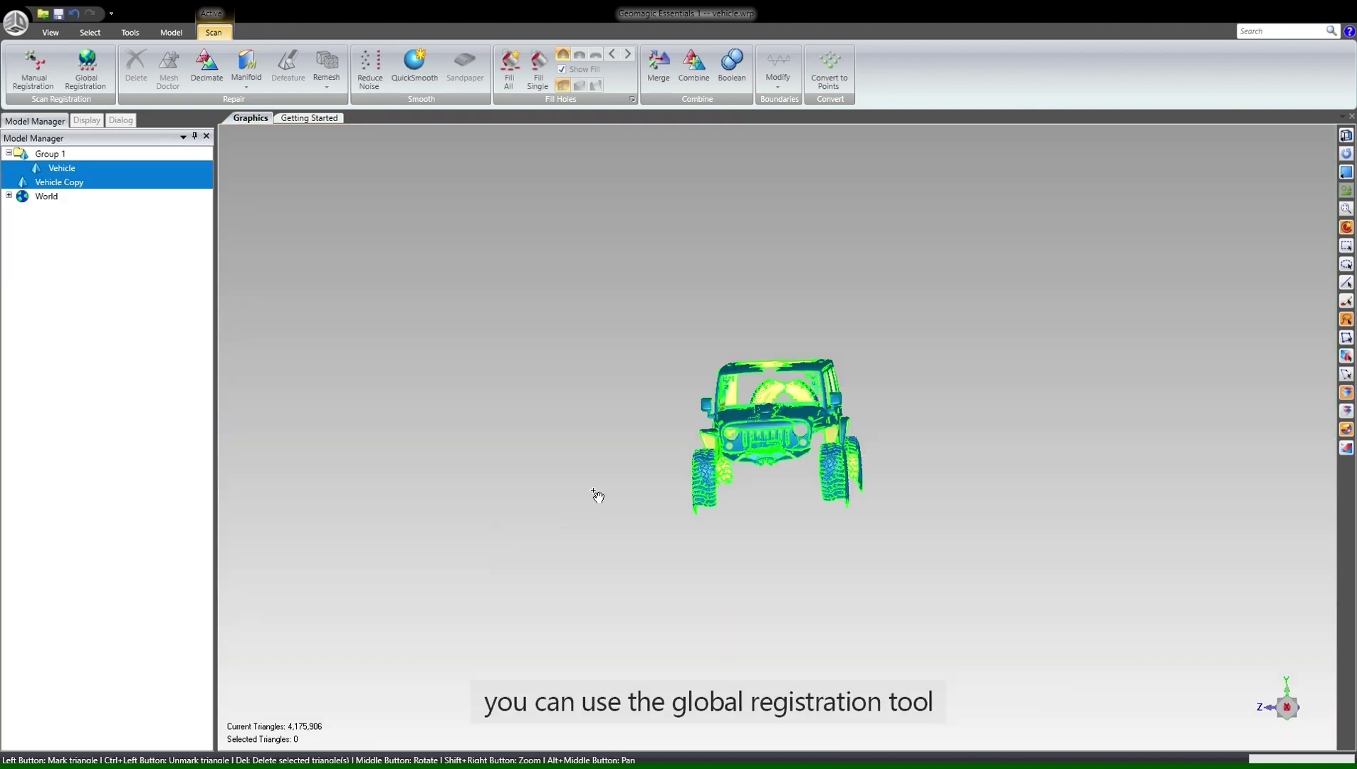
# Step: Orbit the grouped vehicle to view the roof, then return to the front view
pyautogui.scroll(5, 811, 494)
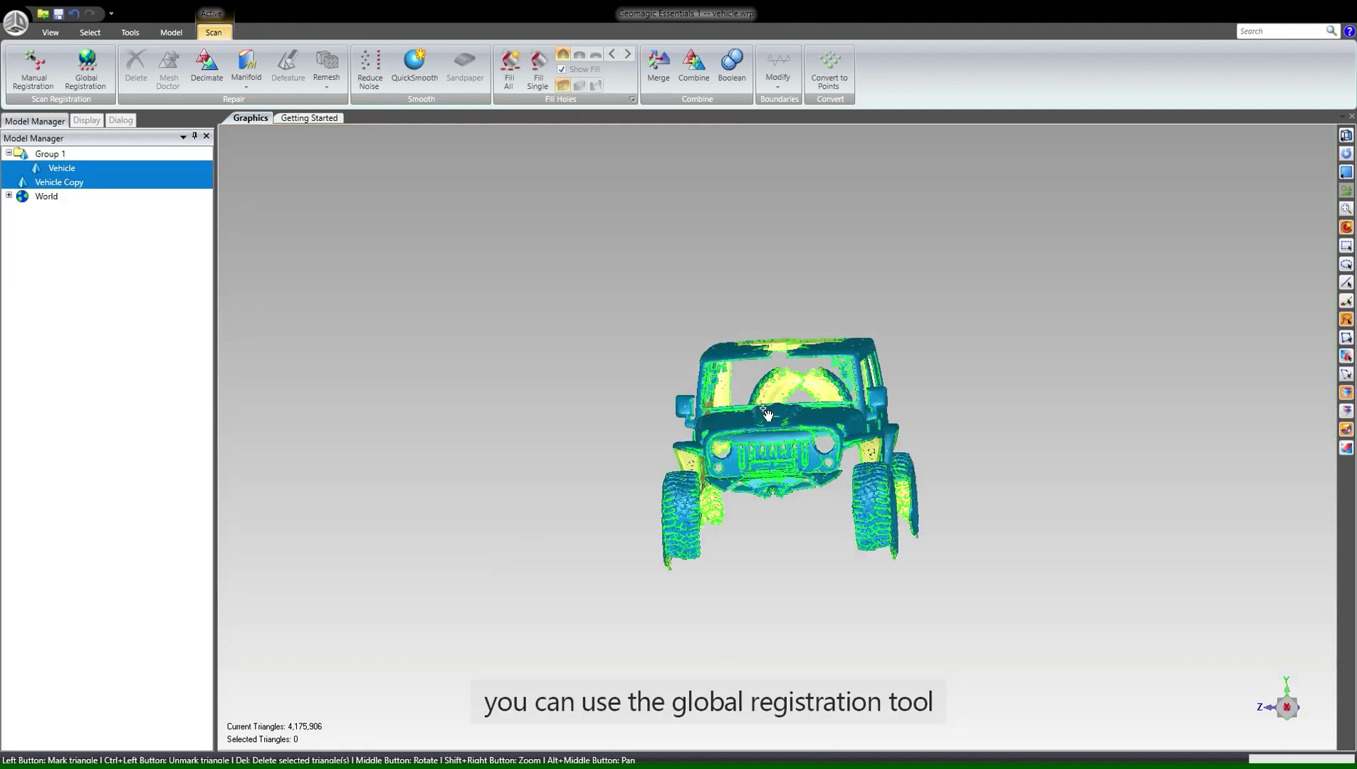
pyautogui.moveTo(811, 495); pyautogui.dragTo(748, 441, button='middle')
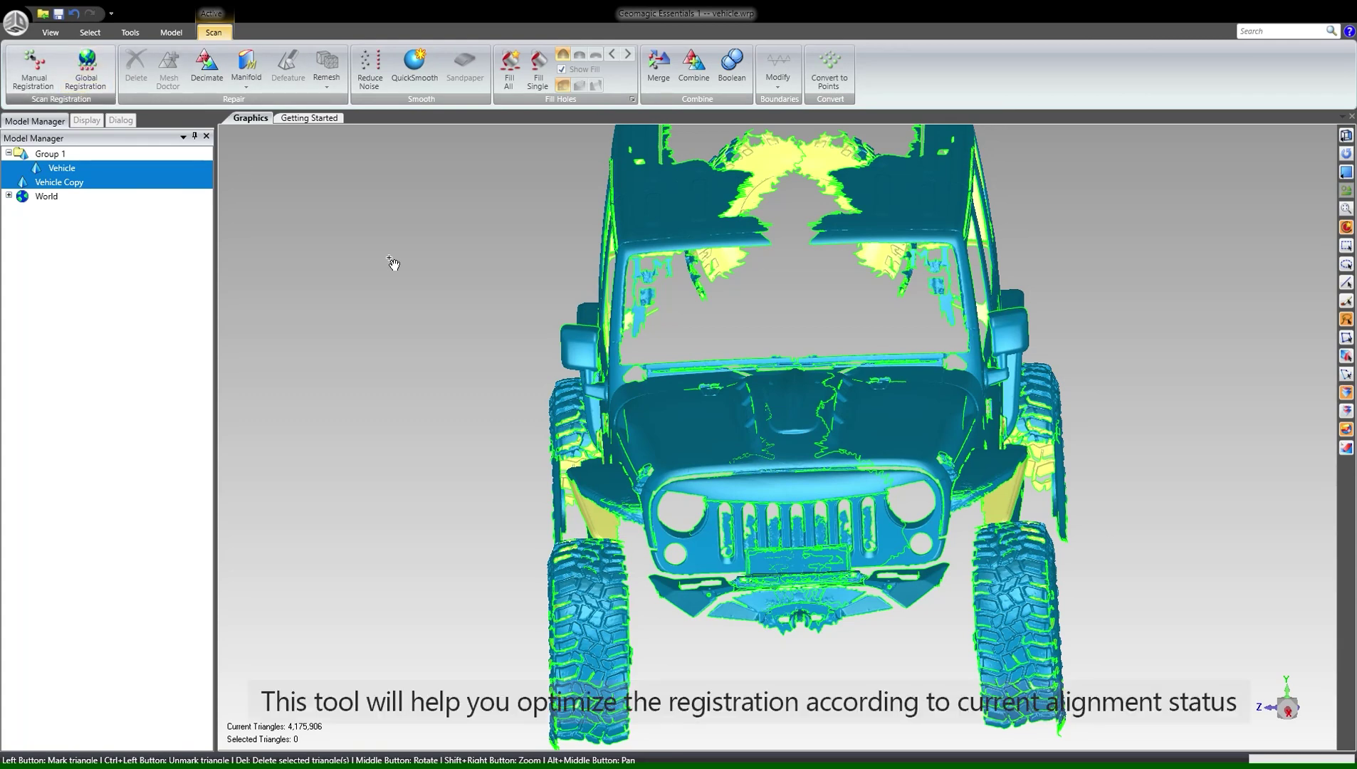
pyautogui.click(1290, 710)
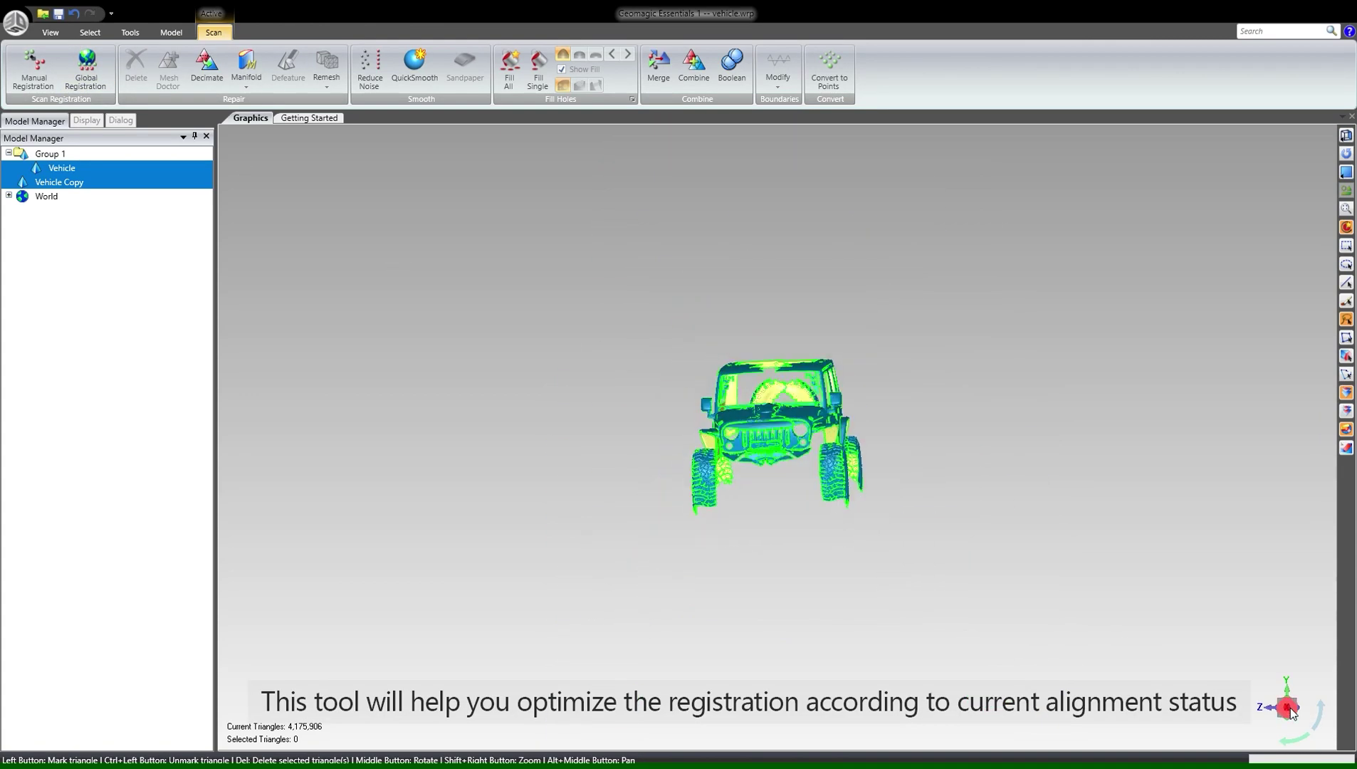
# Step: Run Global Registration until it converges after 14 iterations at 2.395630 mm, and accept
pyautogui.click(84, 69)
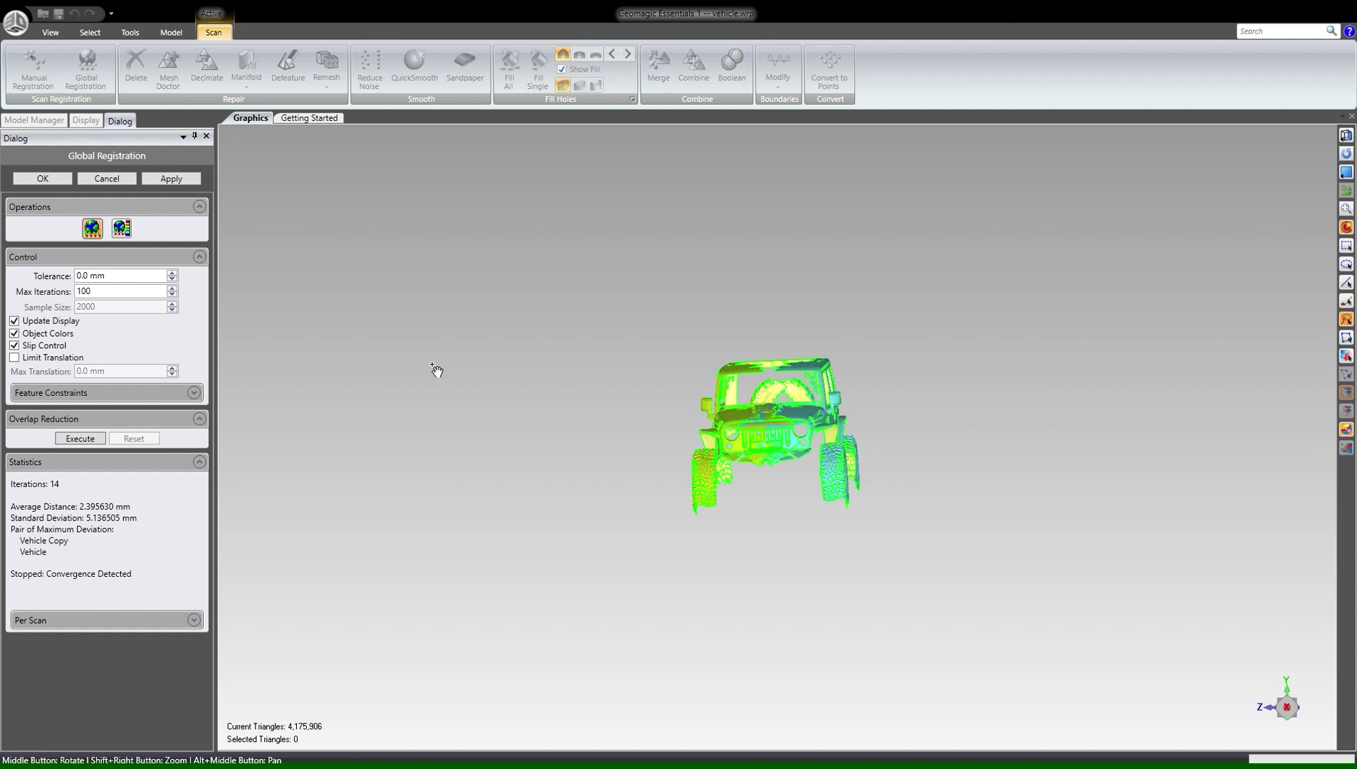
pyautogui.click(43, 180)
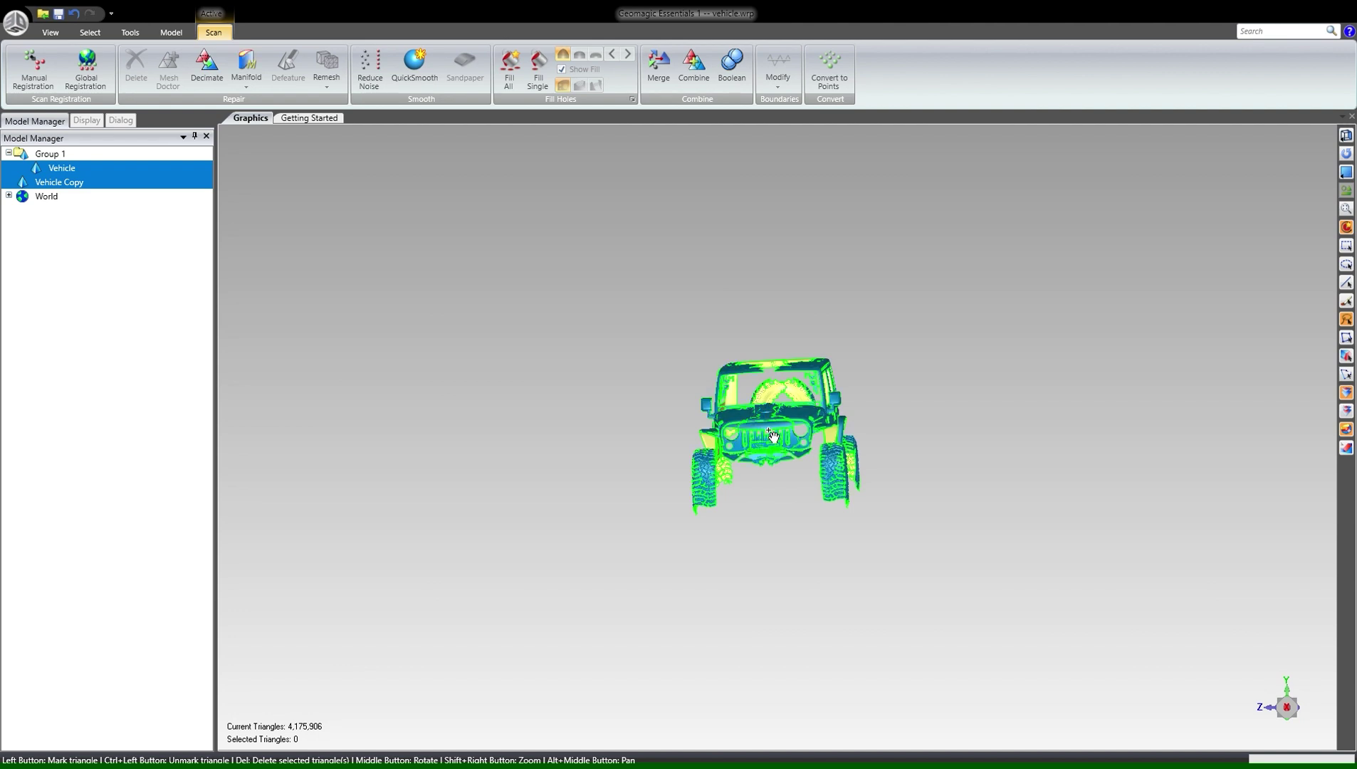
# Step: Merge both scans with default settings (Max Triangles 2500000) into a new Merged mesh
pyautogui.moveTo(762, 432); pyautogui.dragTo(627, 300, button='middle')
pyautogui.click(661, 84)
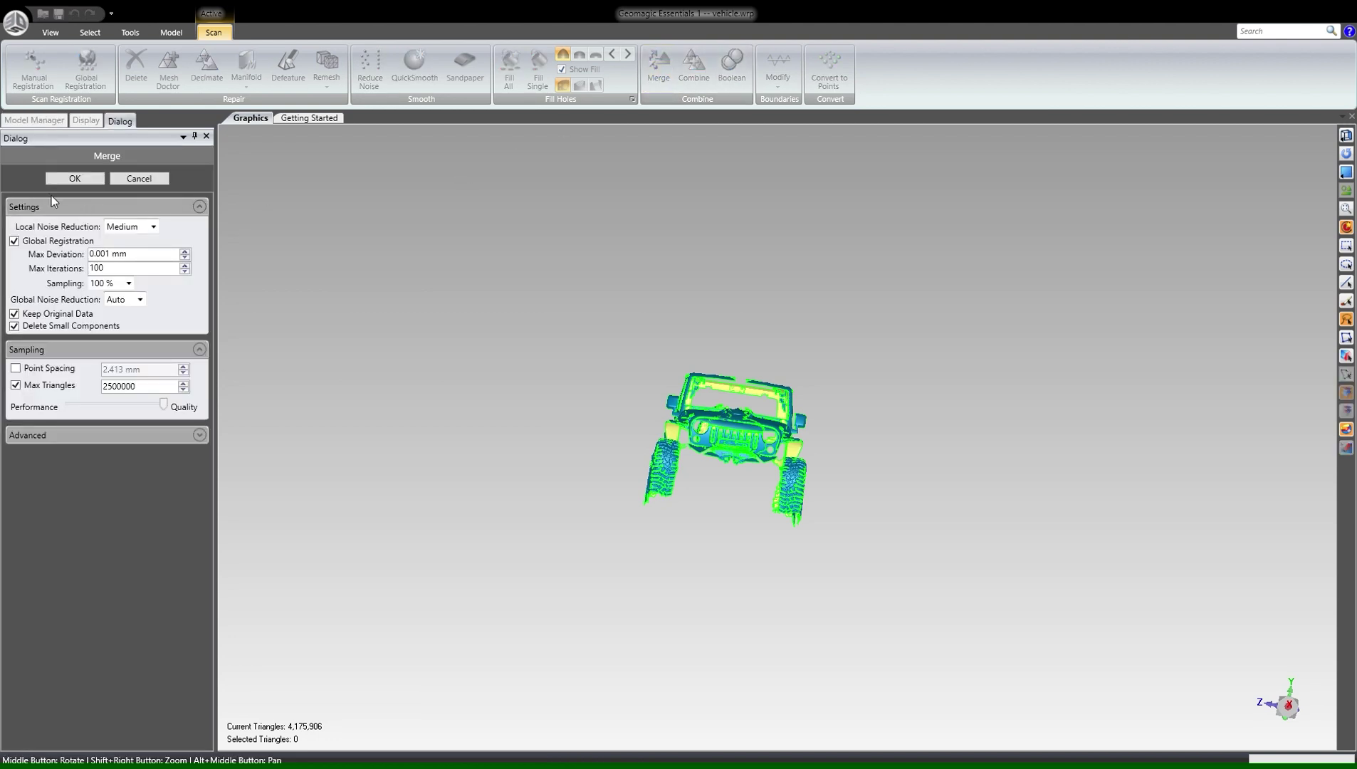
pyautogui.click(75, 182)
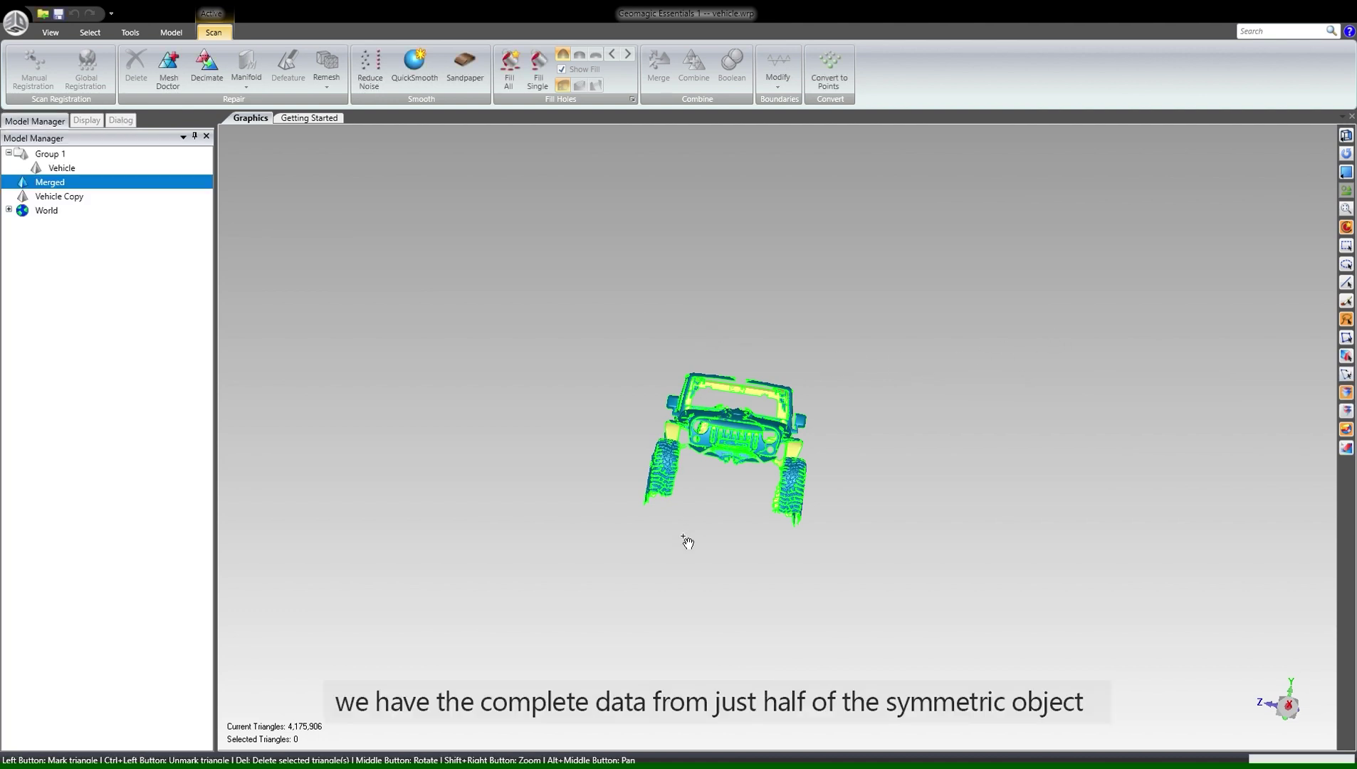
pyautogui.scroll(3, 730, 471)
pyautogui.moveTo(669, 401); pyautogui.dragTo(652, 356, button='middle')
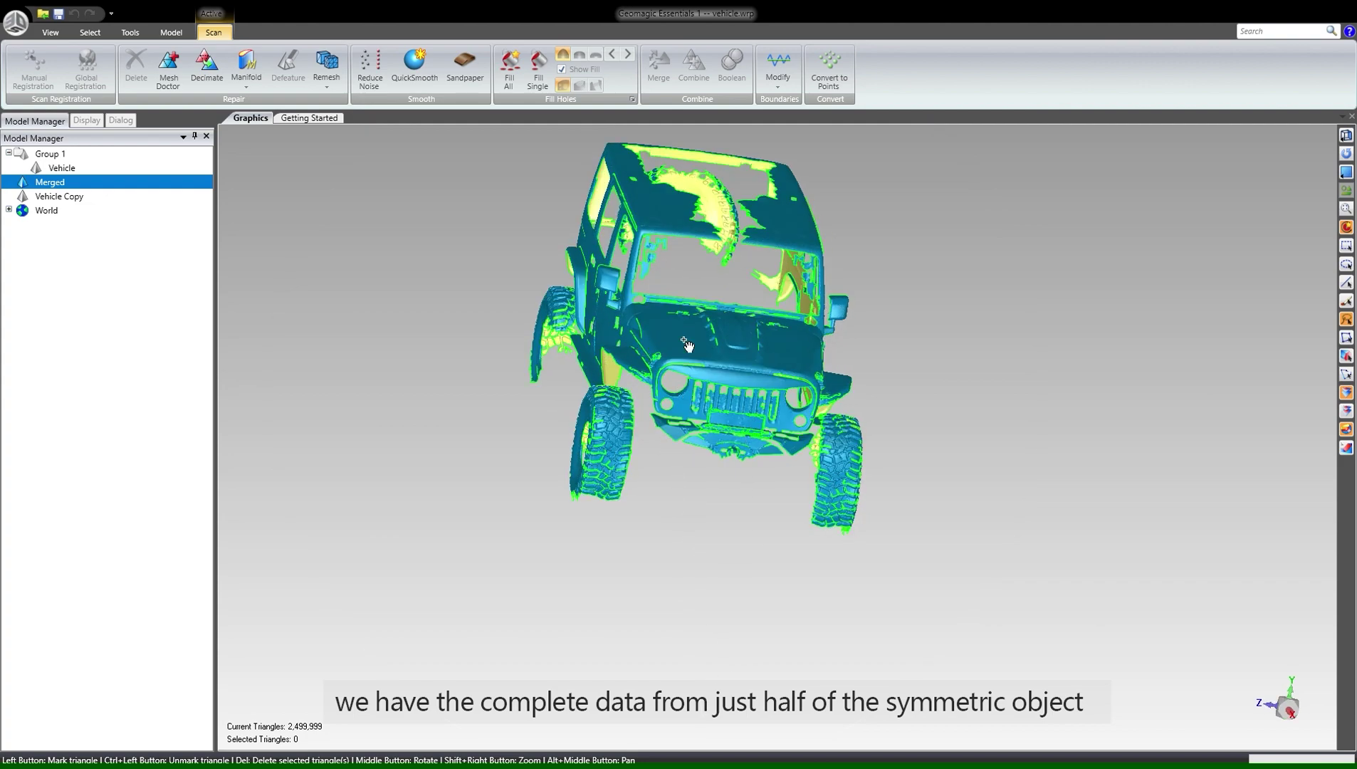
pyautogui.moveTo(725, 334); pyautogui.dragTo(731, 366, button='middle')
pyautogui.scroll(5, 732, 370)
pyautogui.scroll(-5, 715, 339)
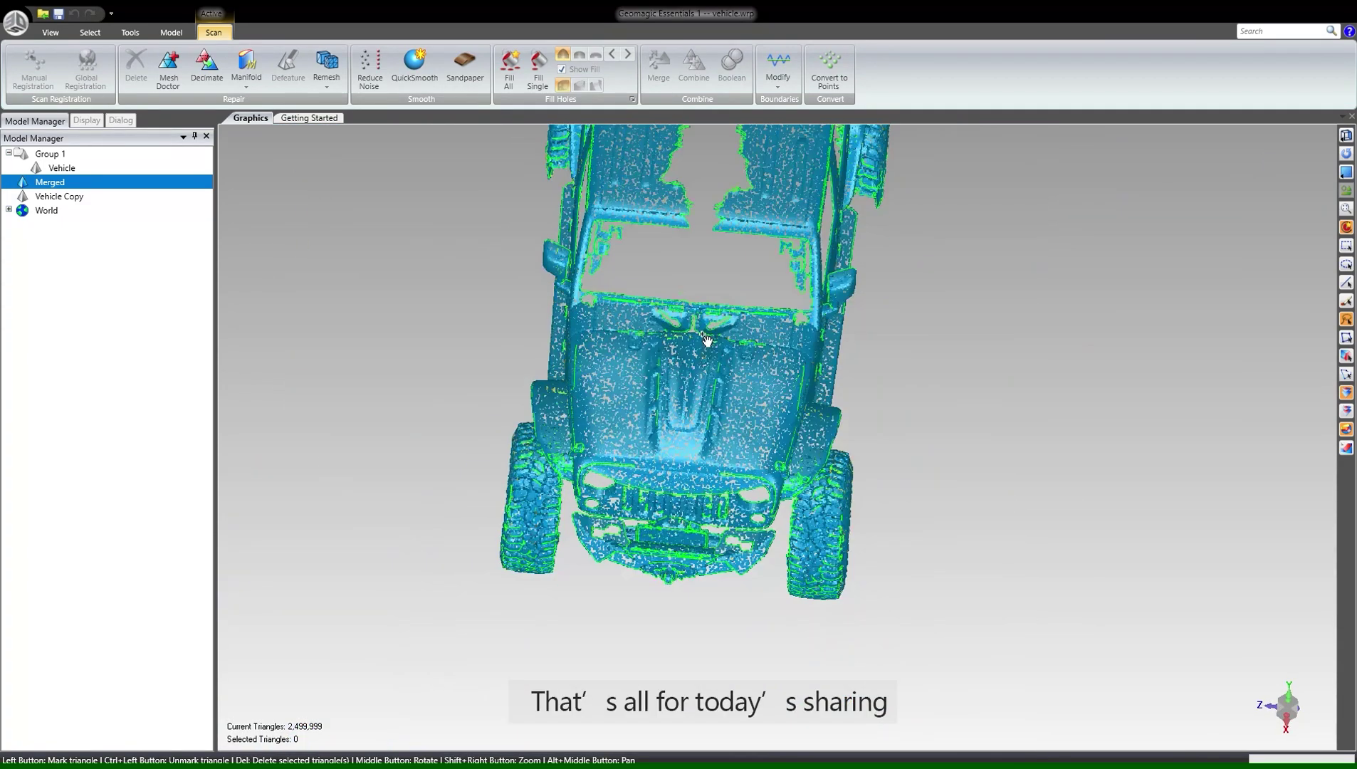
pyautogui.moveTo(712, 266); pyautogui.dragTo(782, 605, button='middle')
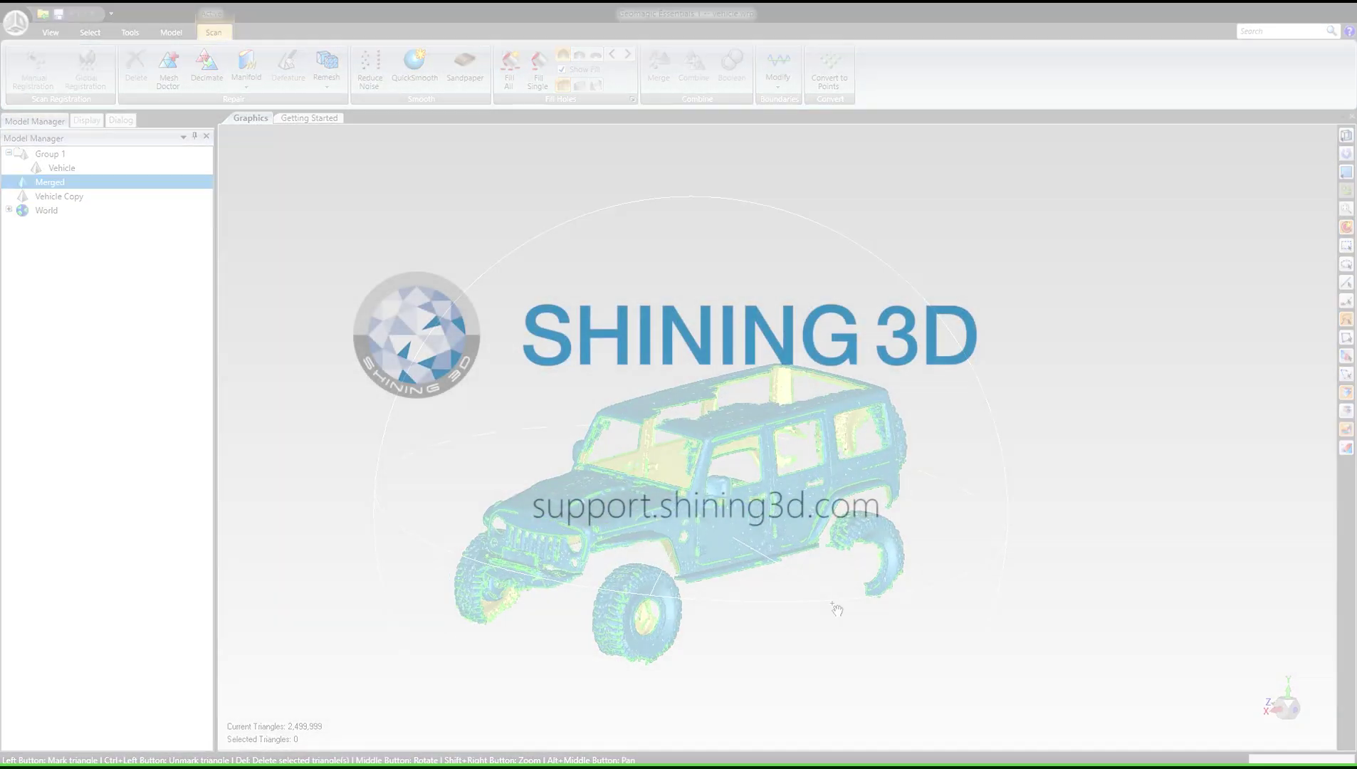